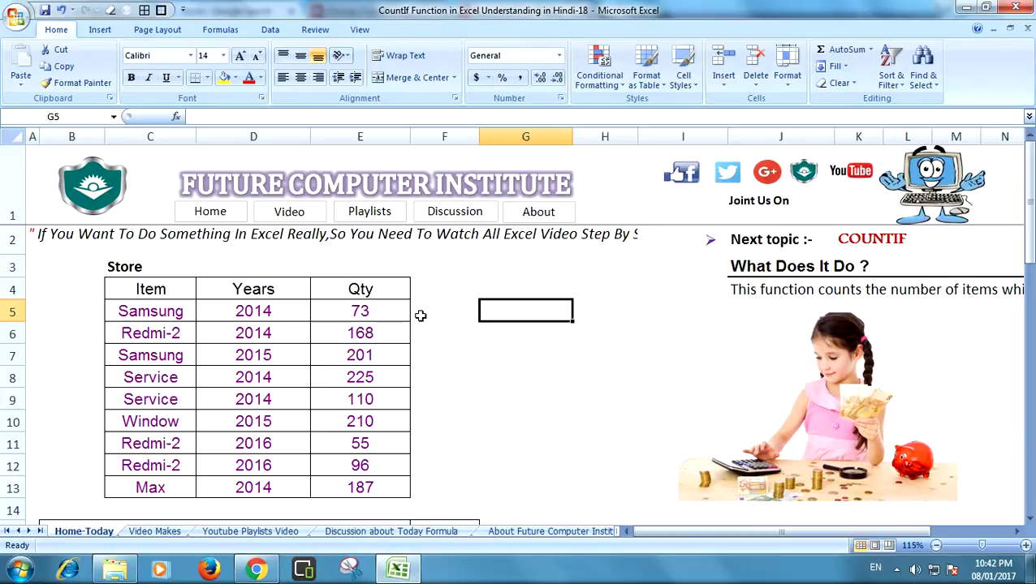
Look over the Store title, the Item, Years and Qty headers, and the first Samsung row (2014, 73)
left_click(469, 286)
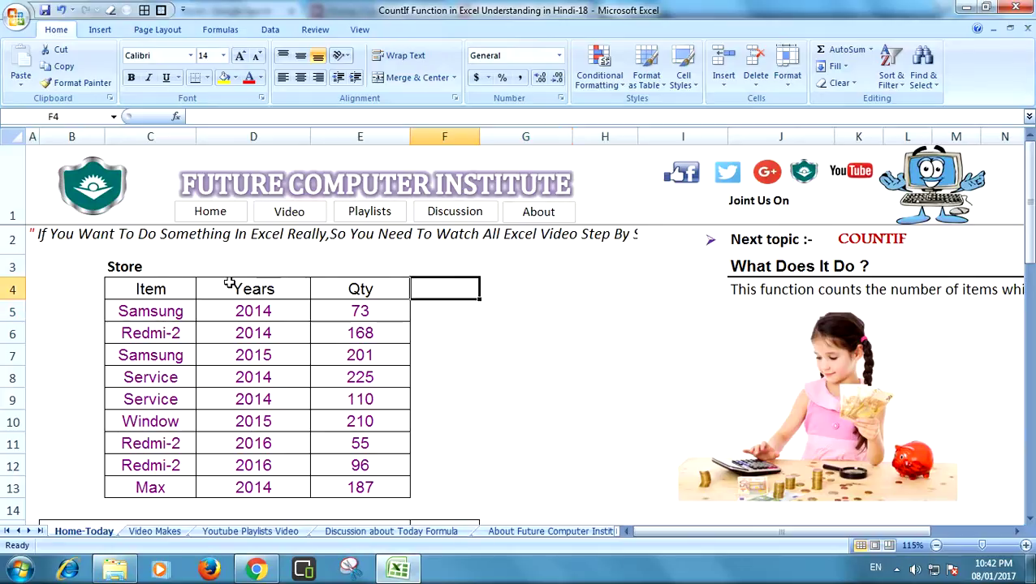
left_click(128, 269)
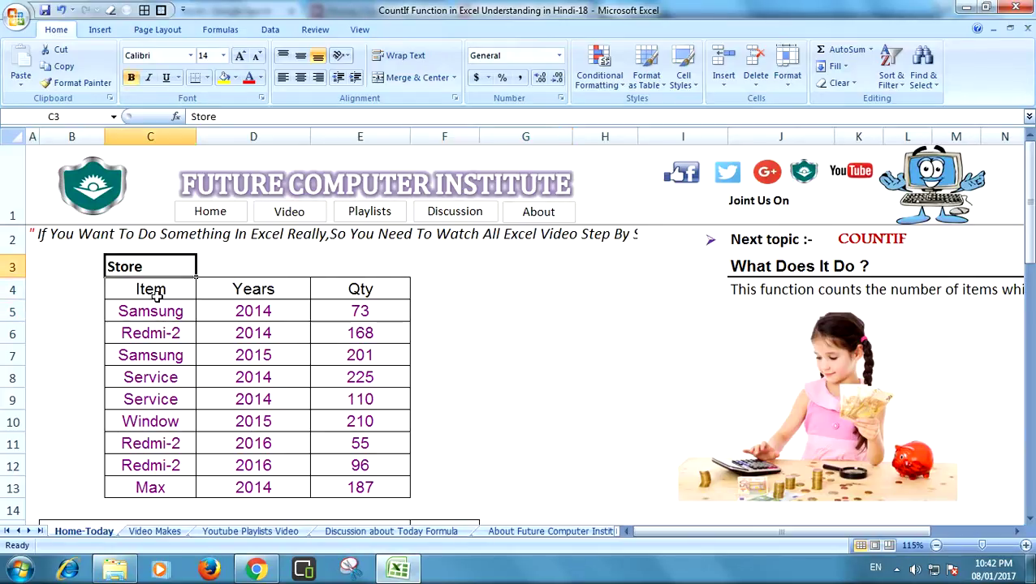
left_click(157, 297)
left_click(256, 291)
left_click(365, 289)
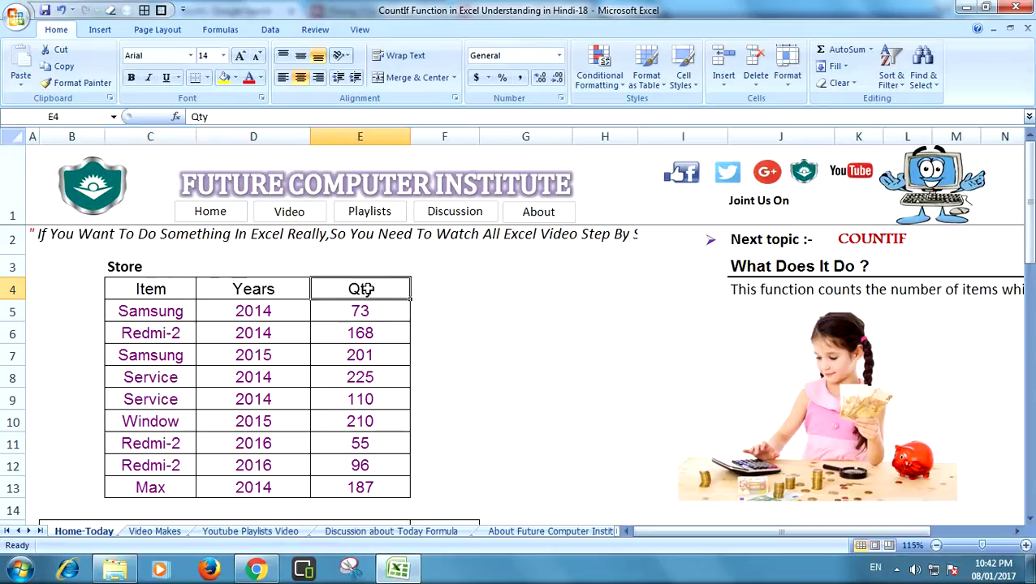
left_click(137, 263)
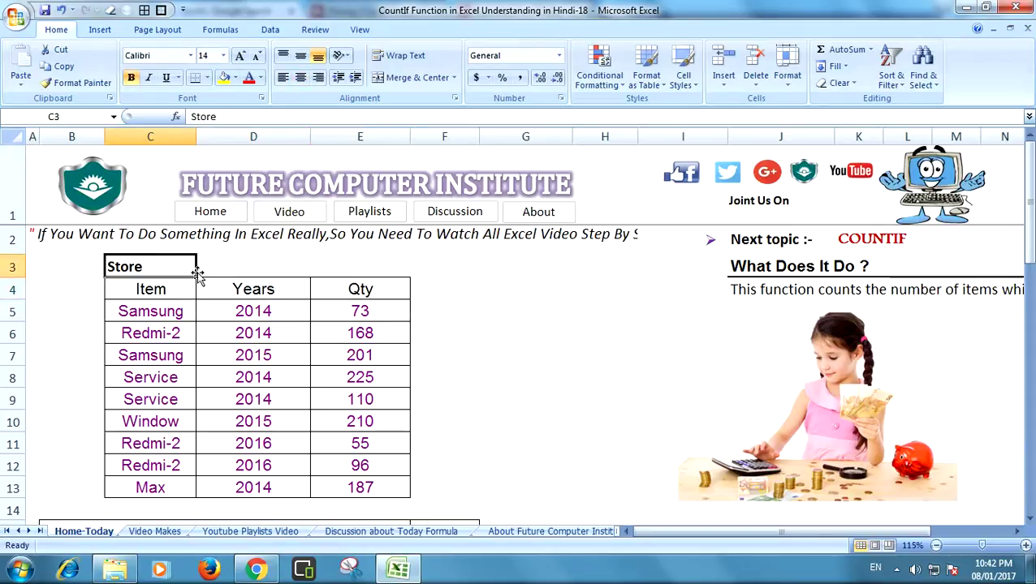
left_click(149, 313)
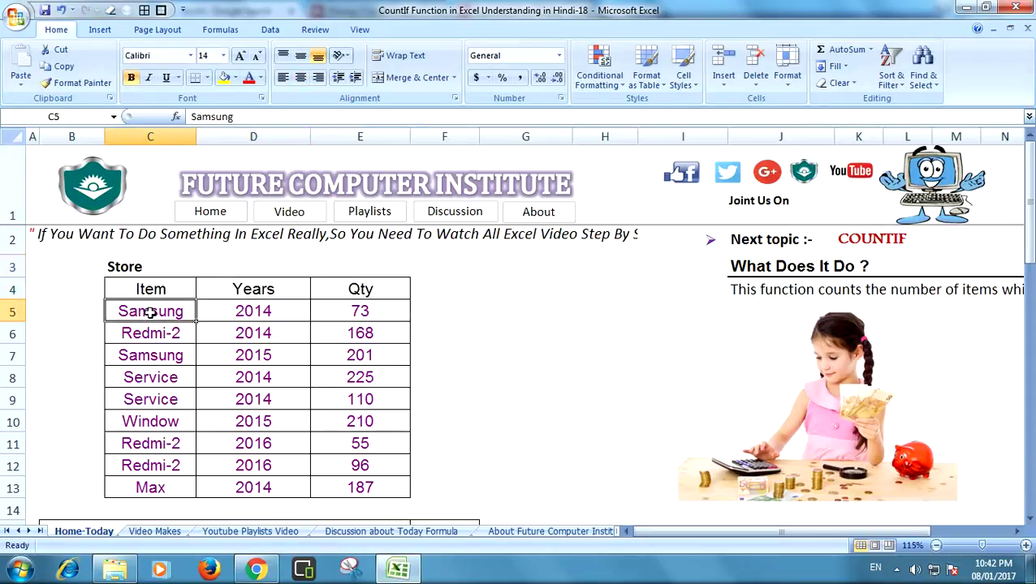
left_click(274, 311)
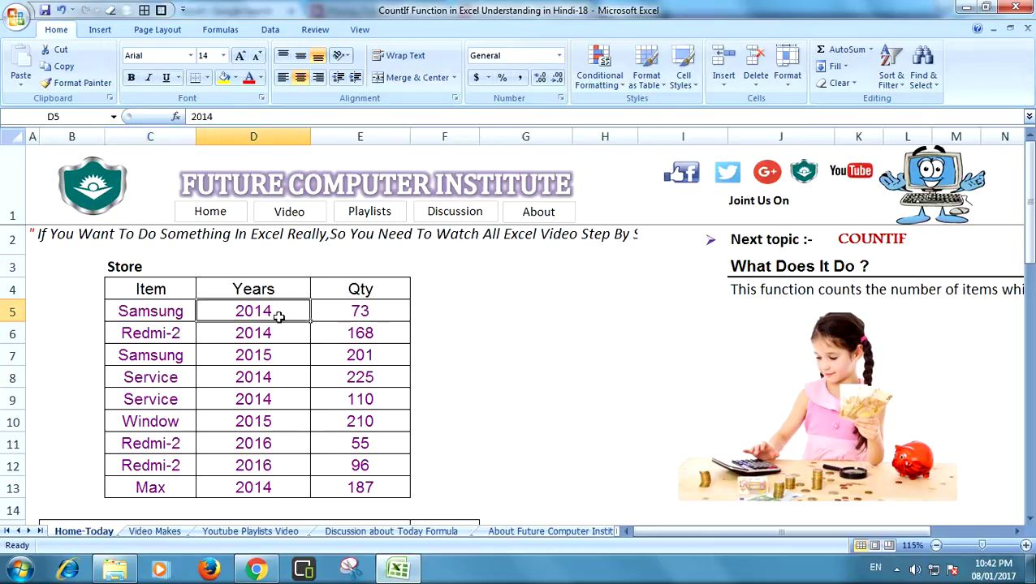
left_click(357, 314)
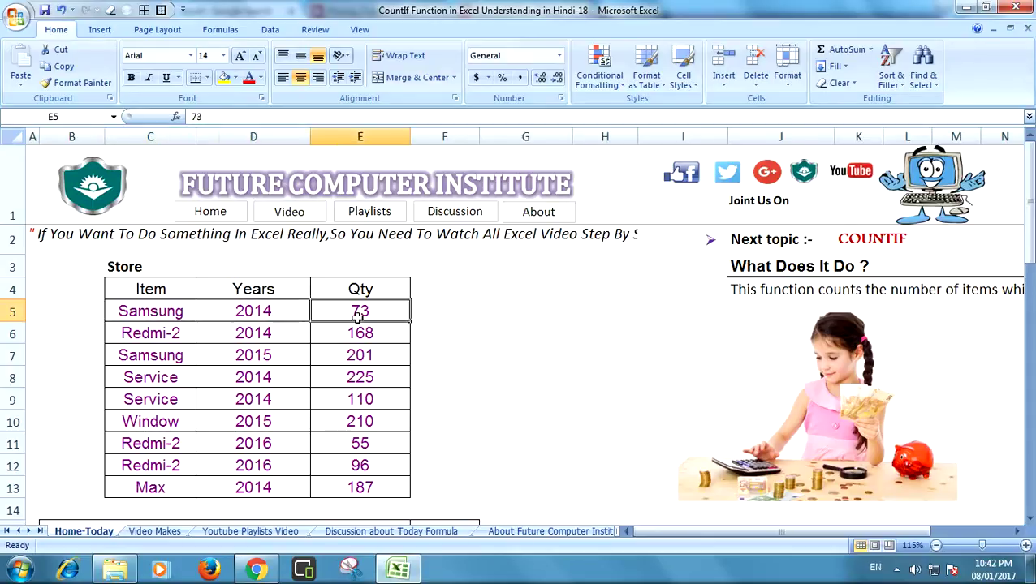
left_click(505, 294)
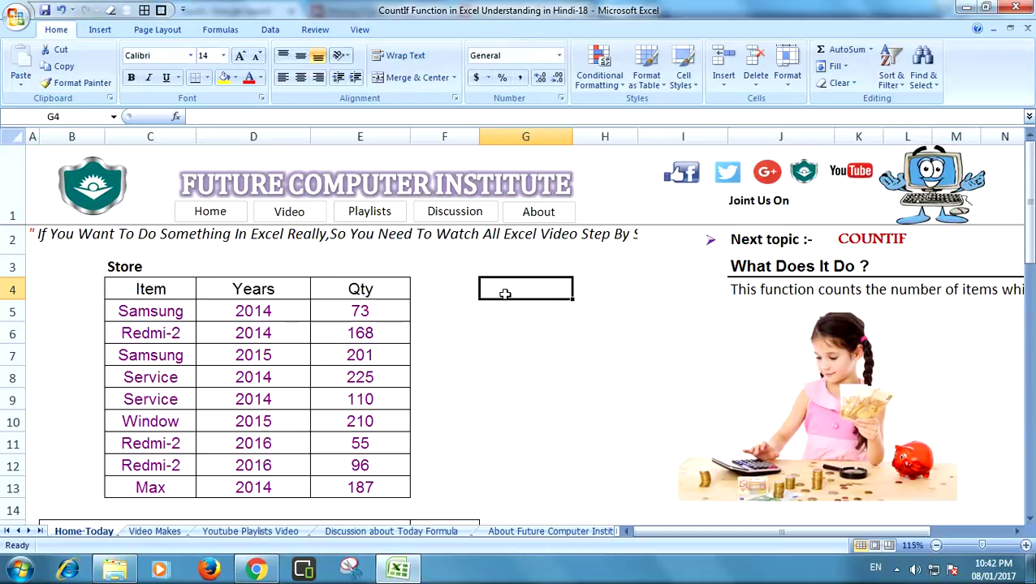
Look over the Samsung, Redmi-2 and Service entries and the Service quantities 225 and 110
left_click(161, 312)
left_click(161, 340)
left_click(159, 370)
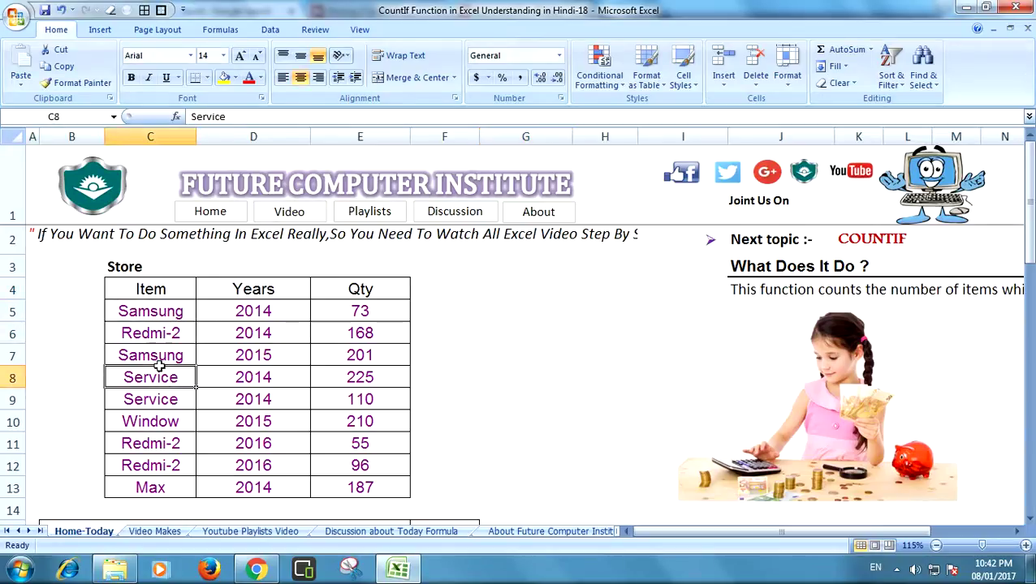
left_click(170, 399)
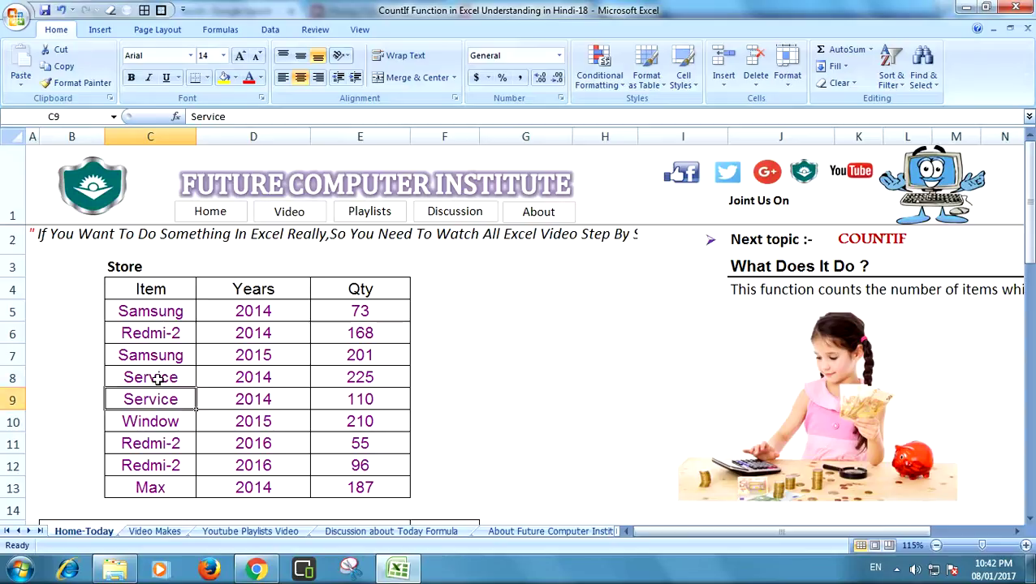
left_click(269, 375)
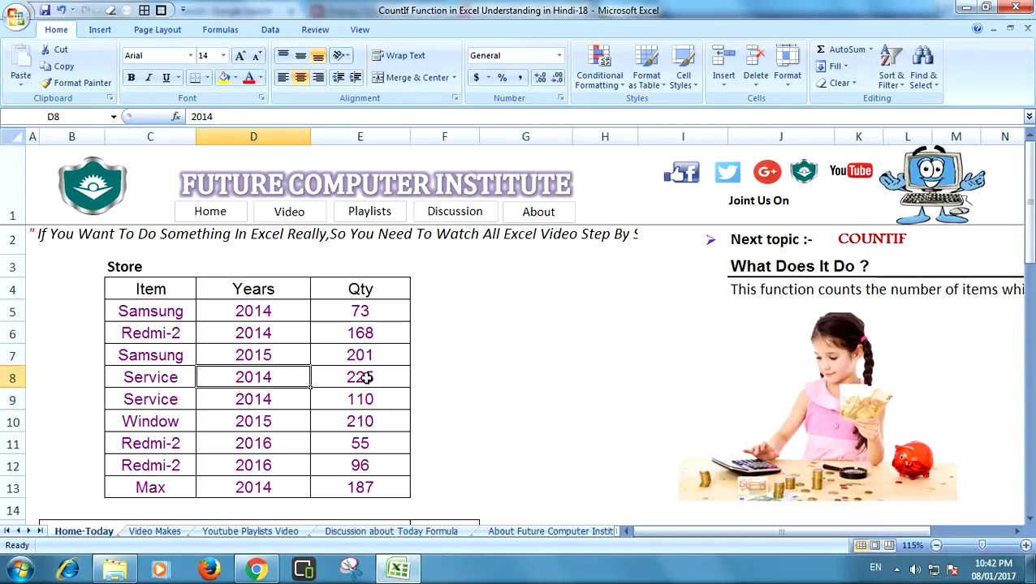
left_click(364, 376)
left_click(377, 398)
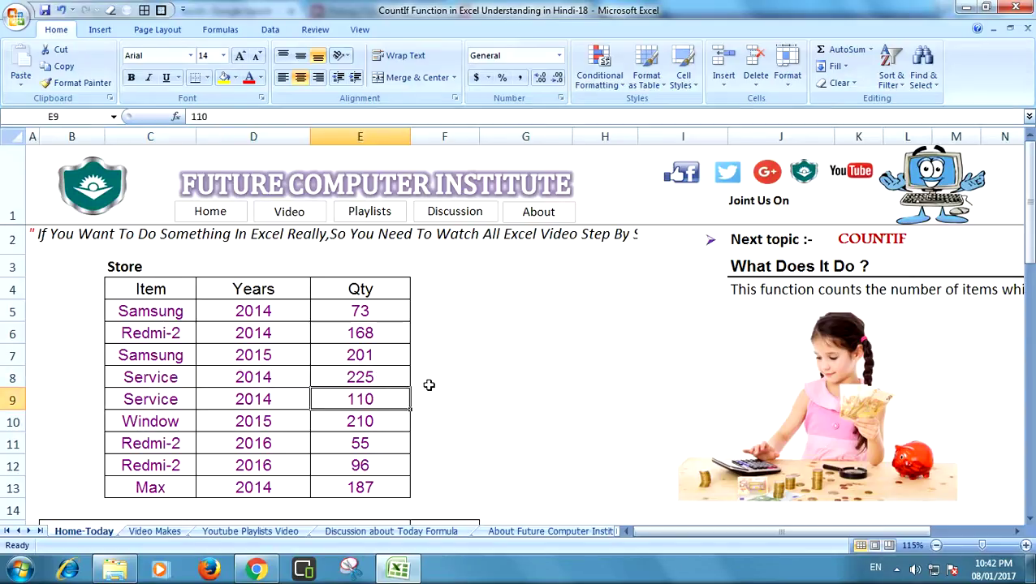
left_click(475, 356)
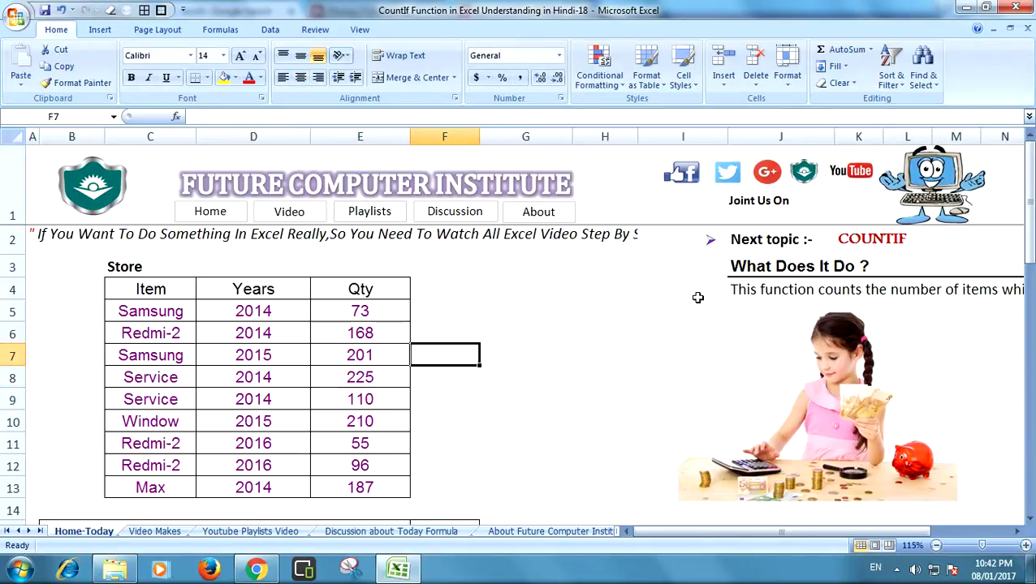
left_click_drag(1030, 195, 950, 299)
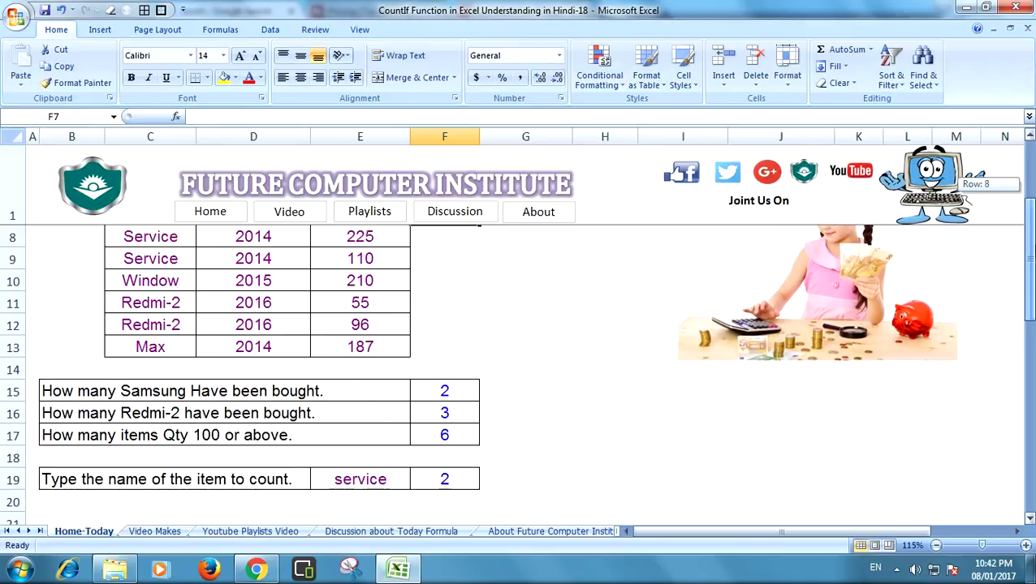
Inspect the Samsung COUNTIF formula in F15 without changing it
left_click(73, 373)
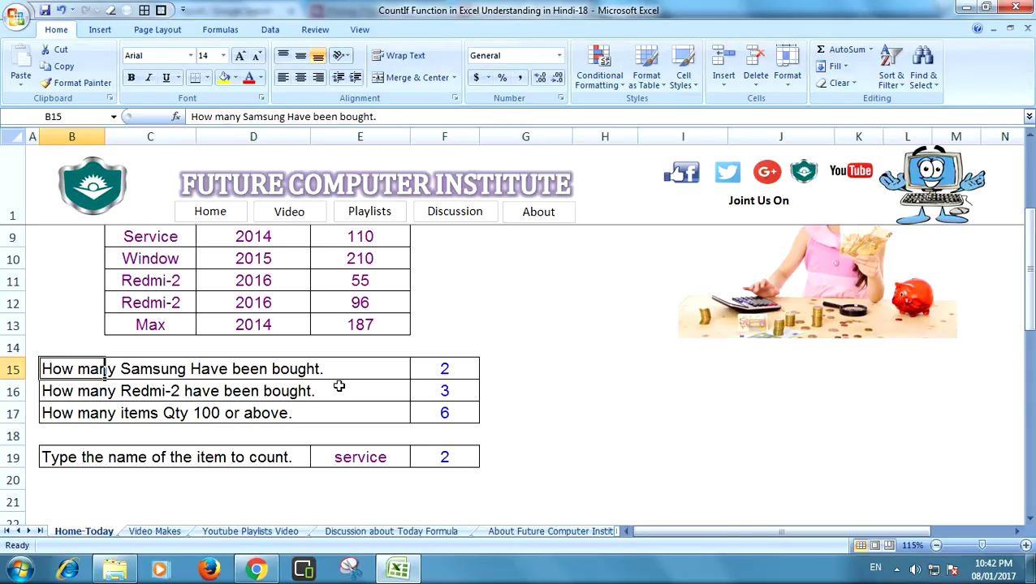
left_click(451, 372)
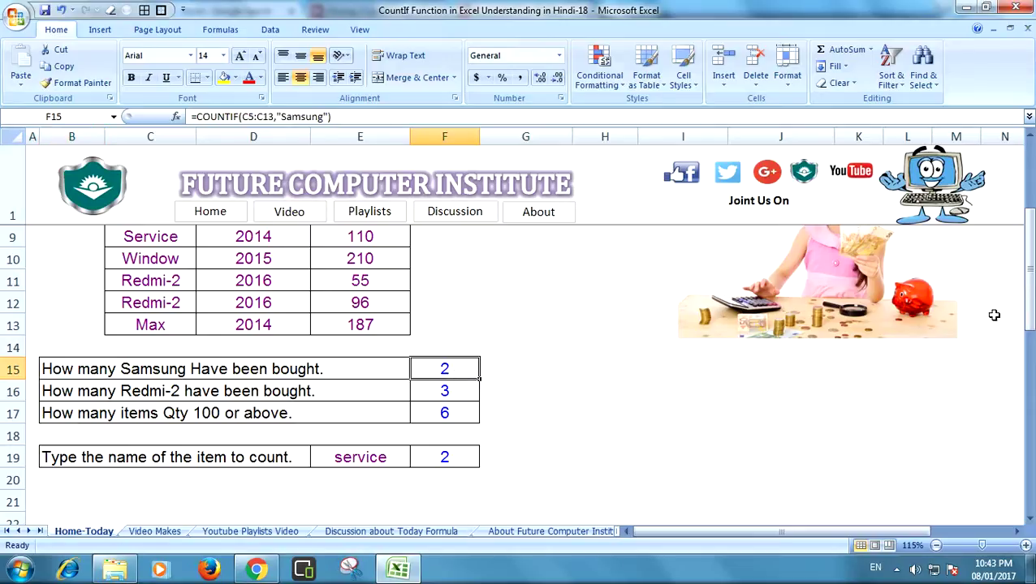
left_click_drag(1029, 284, 1027, 230)
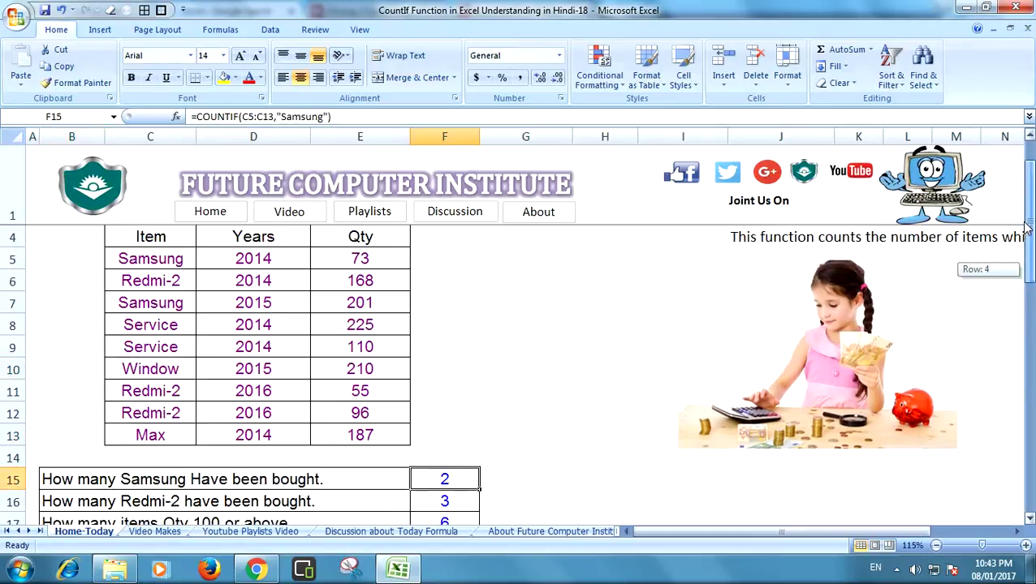
double_click(456, 478)
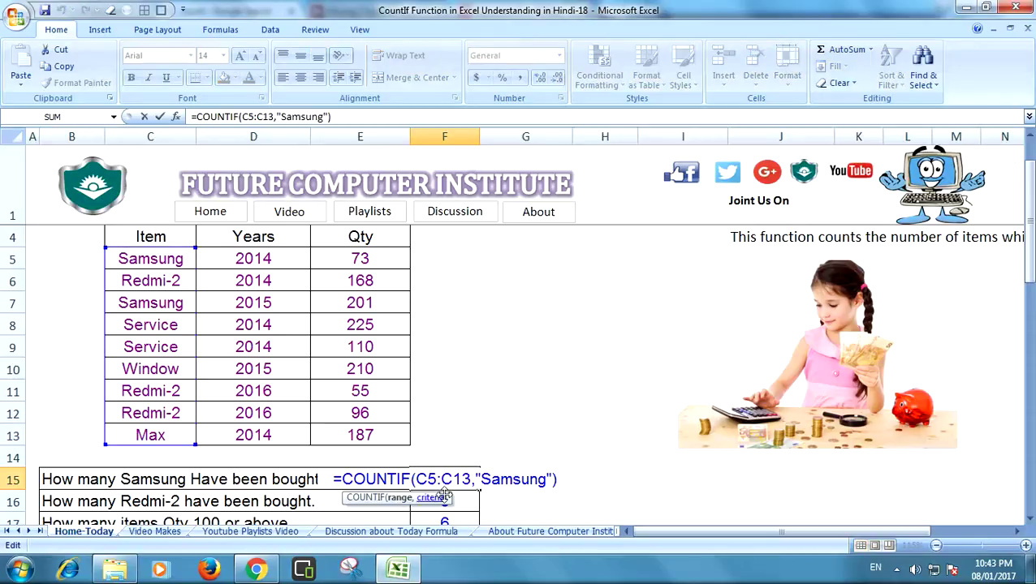
key("Escape")
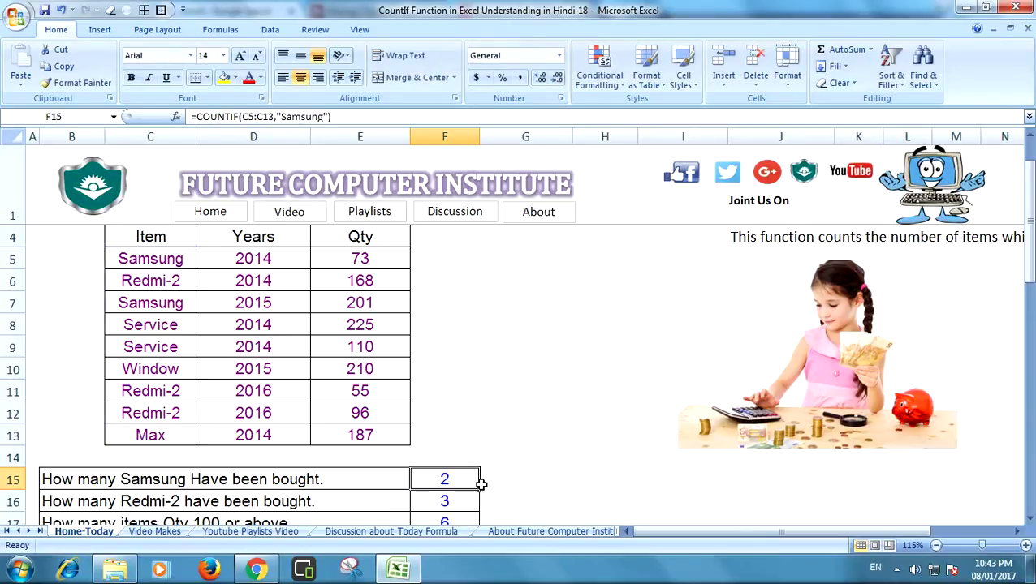
Fill the two Samsung cells, C5 and C7, with yellow
left_click(146, 259)
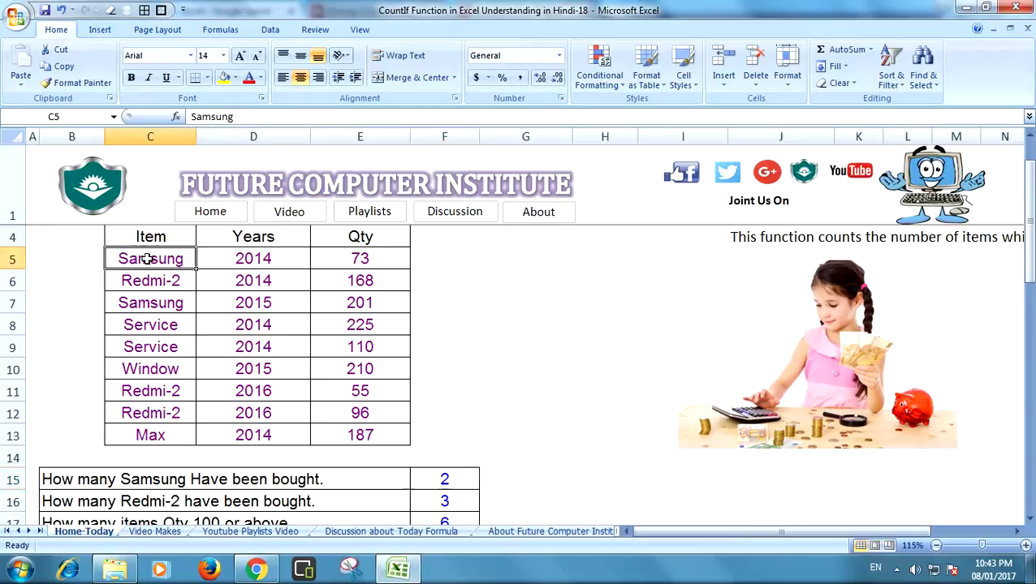
left_click(174, 303)
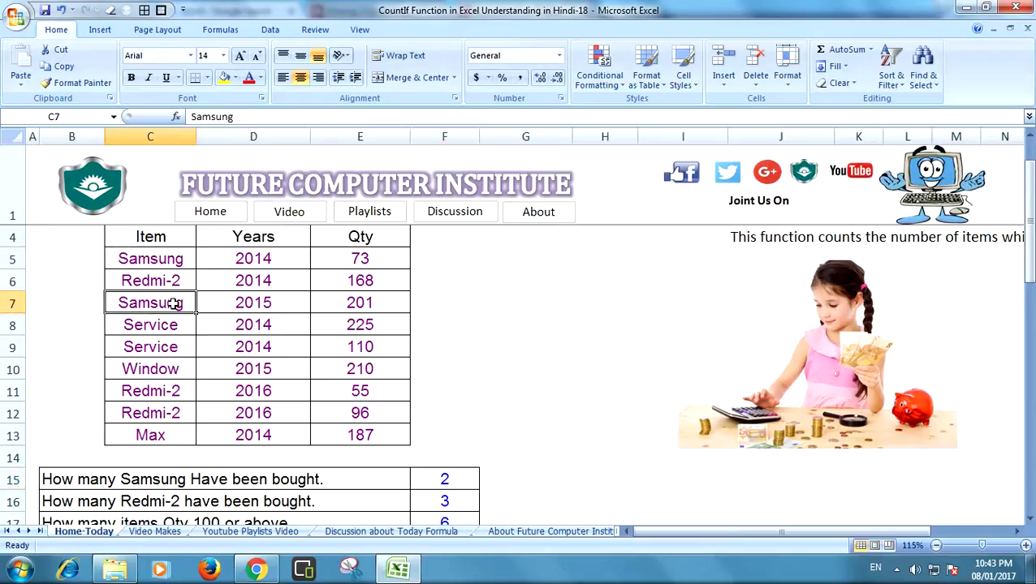
left_click(166, 261)
left_click(162, 299, "ctrl")
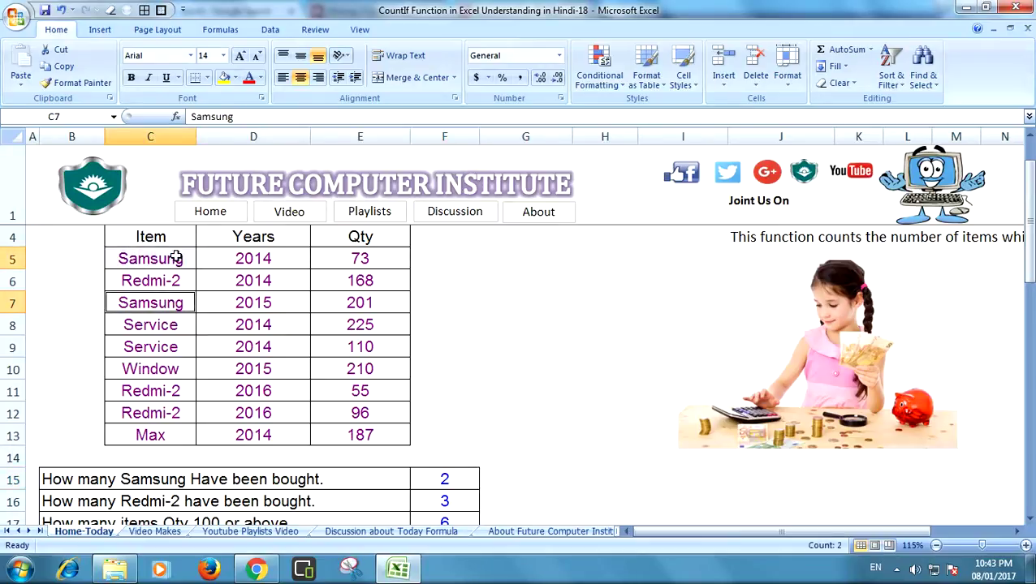
left_click(223, 77)
left_click(89, 339)
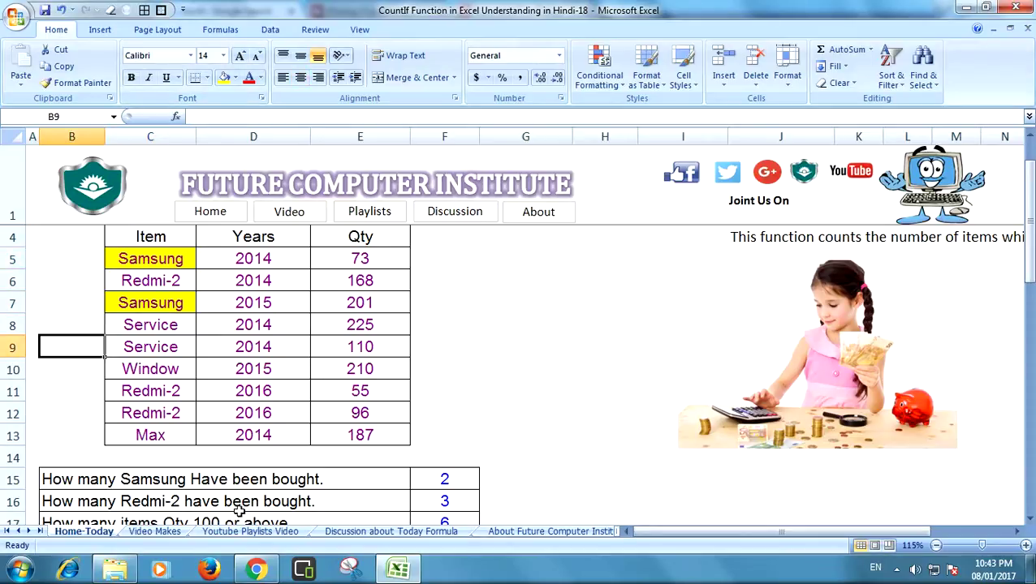
Review the Redmi-2 count formula against the Redmi-2 entries and the item range C5:C13
left_click(438, 501)
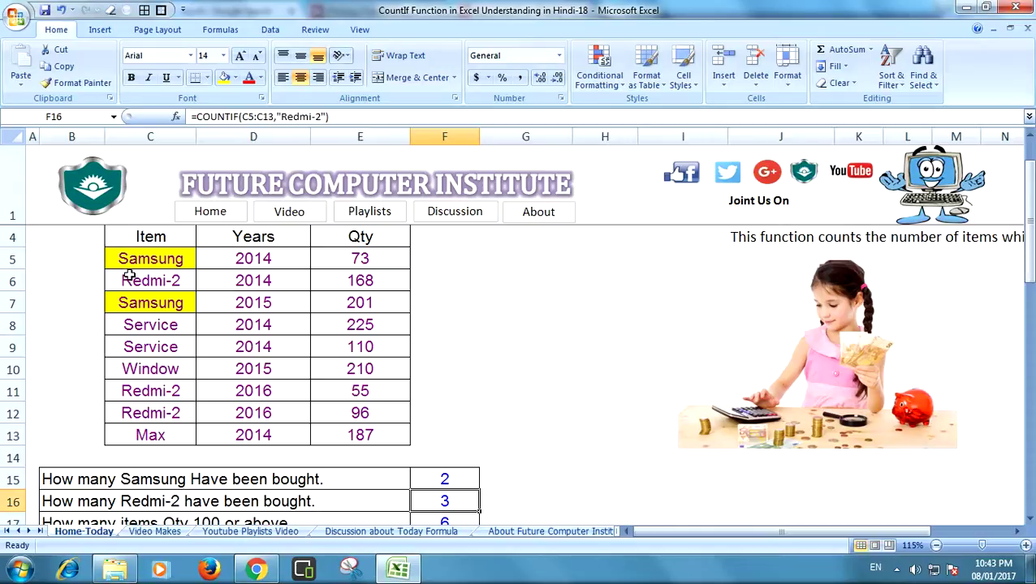
left_click(130, 276)
left_click(153, 393, "ctrl")
left_click(156, 414, "ctrl")
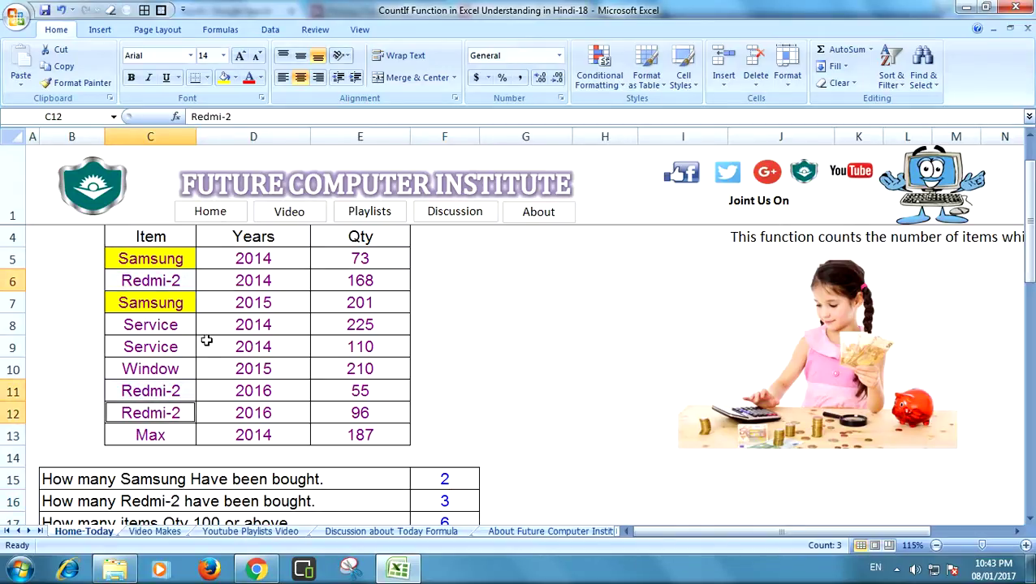
left_click_drag(146, 433, 167, 258)
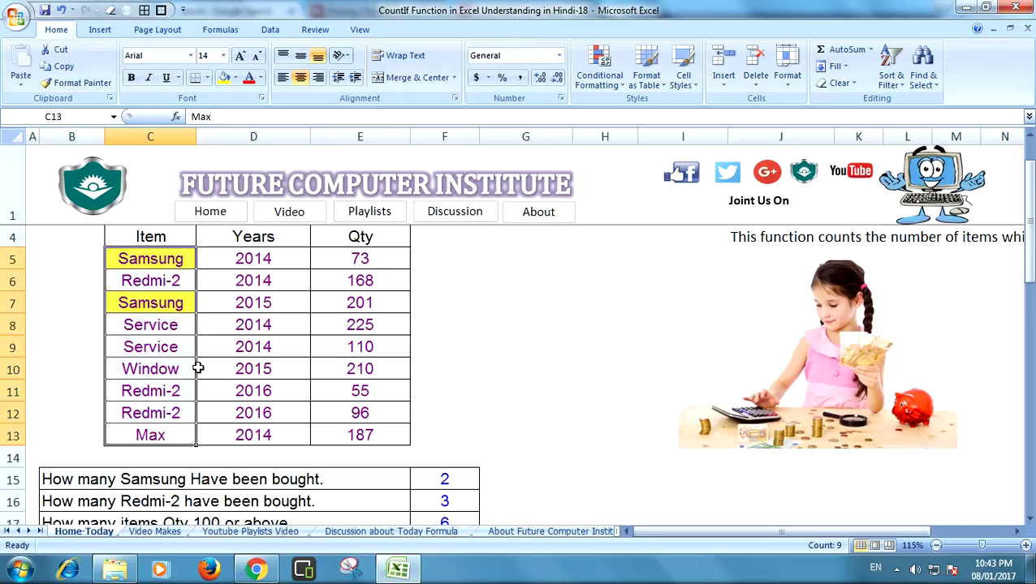
left_click(365, 390)
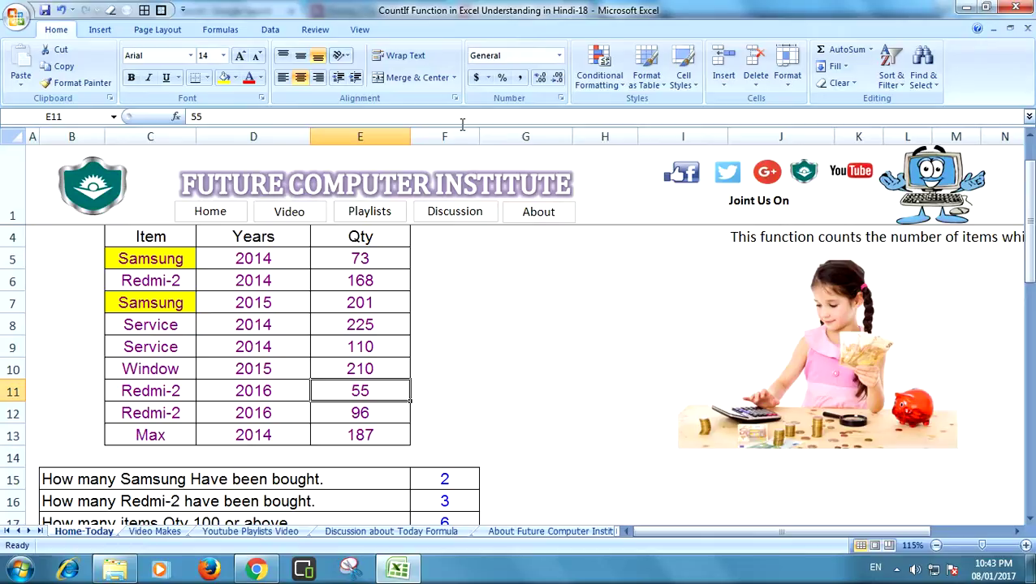
Confirm F17's =COUNTIF(E5:E13,">=100") formula, which returns 6
left_click(467, 319)
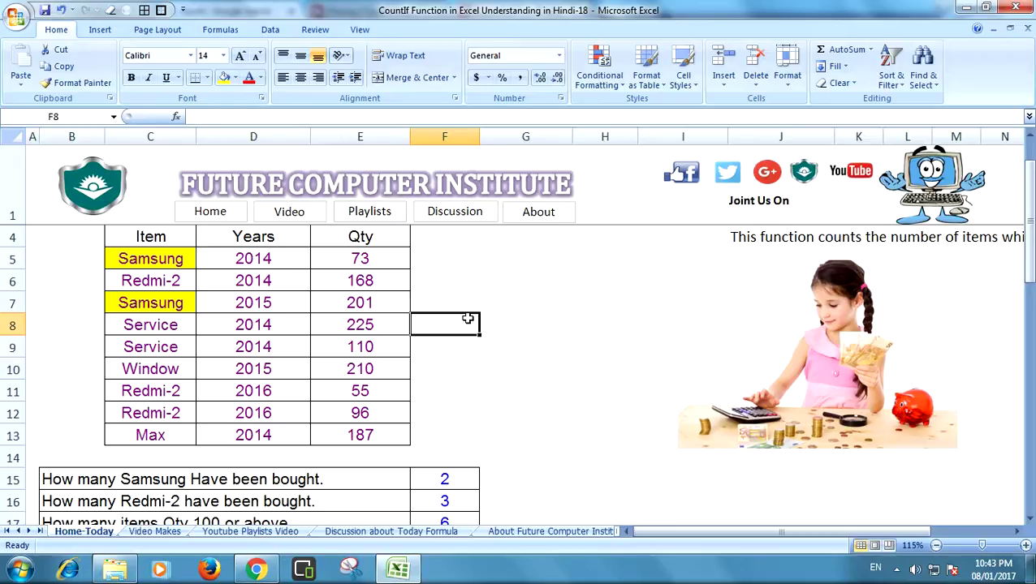
left_click(498, 283)
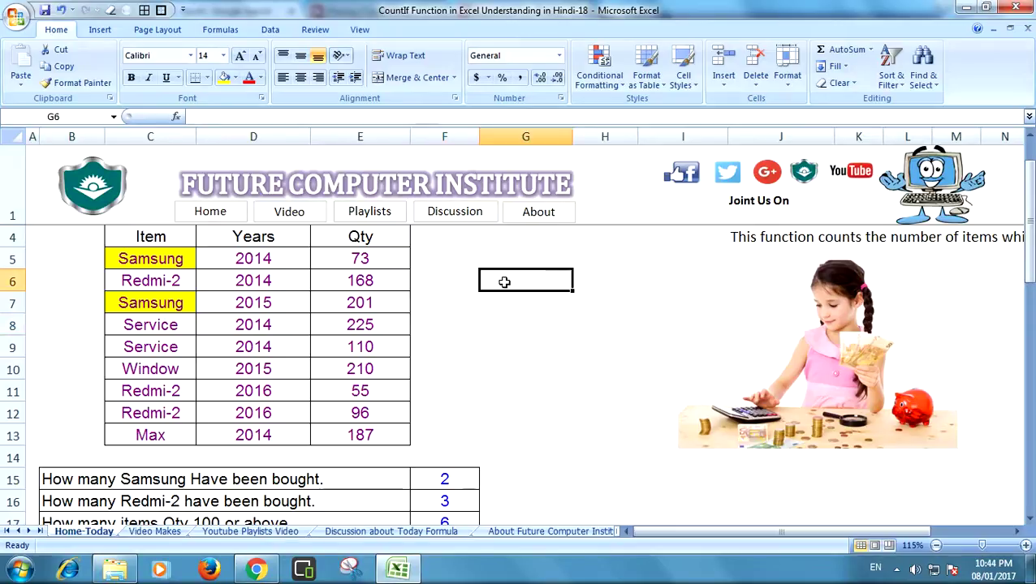
left_click_drag(1028, 215, 1029, 235)
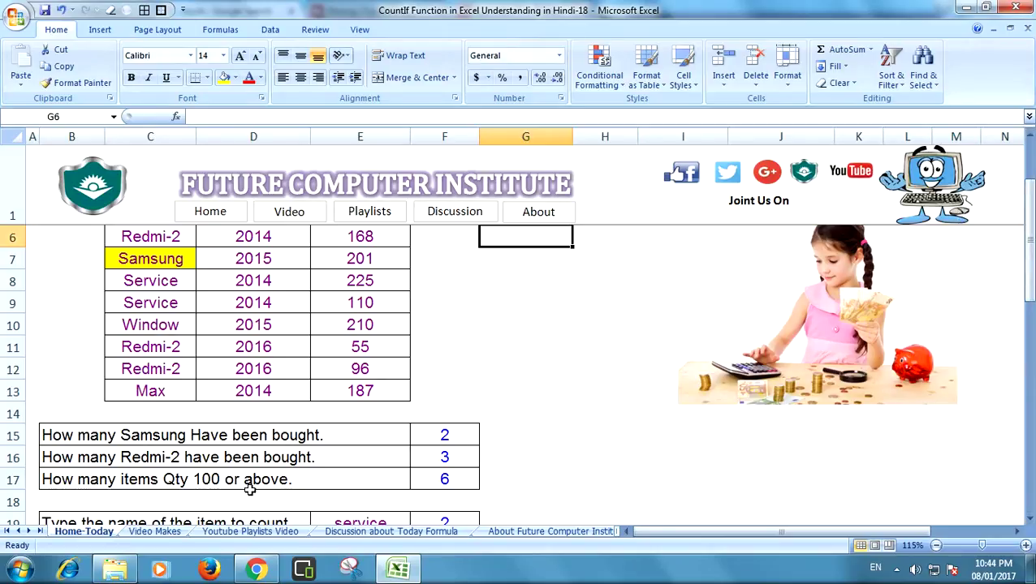
left_click(445, 480)
double_click(447, 479)
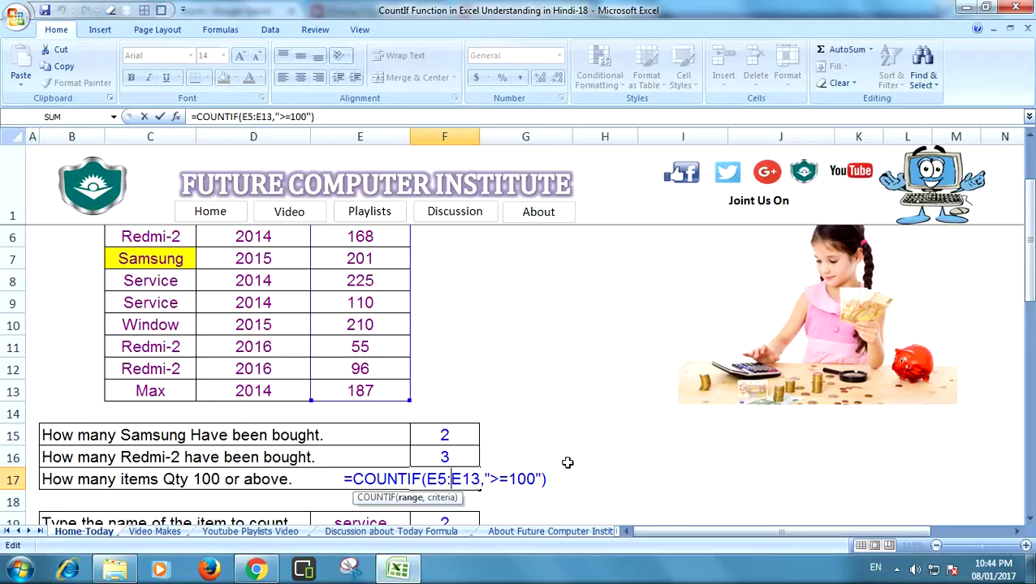
key("ctrl+Return")
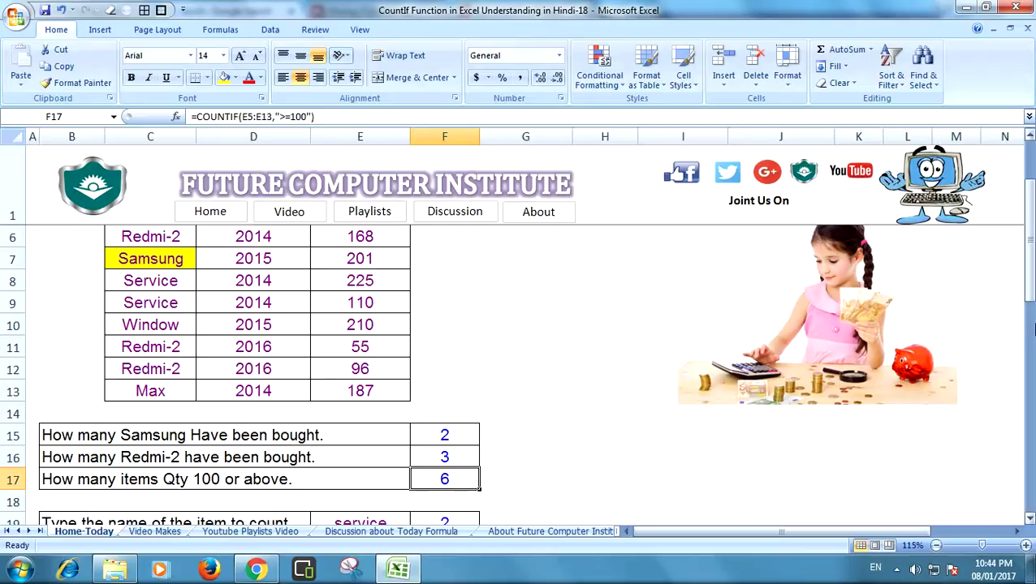
left_click_drag(1028, 228, 1028, 232)
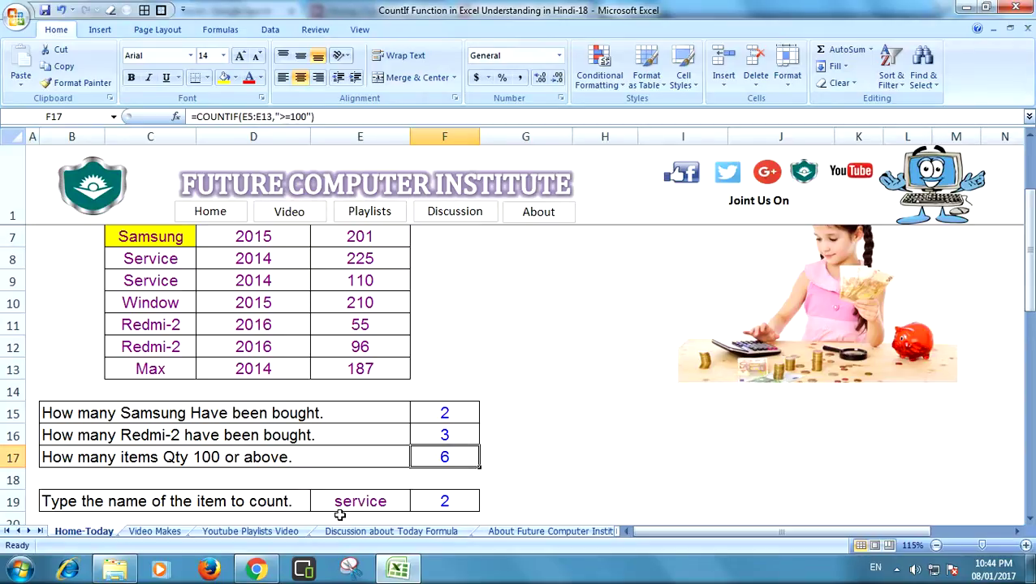
double_click(452, 501)
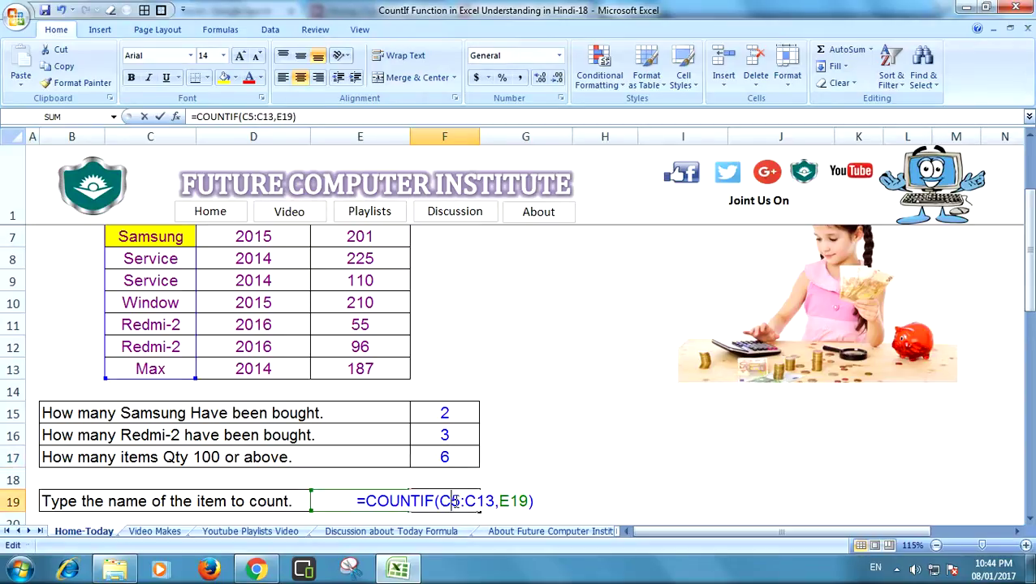
key("Escape")
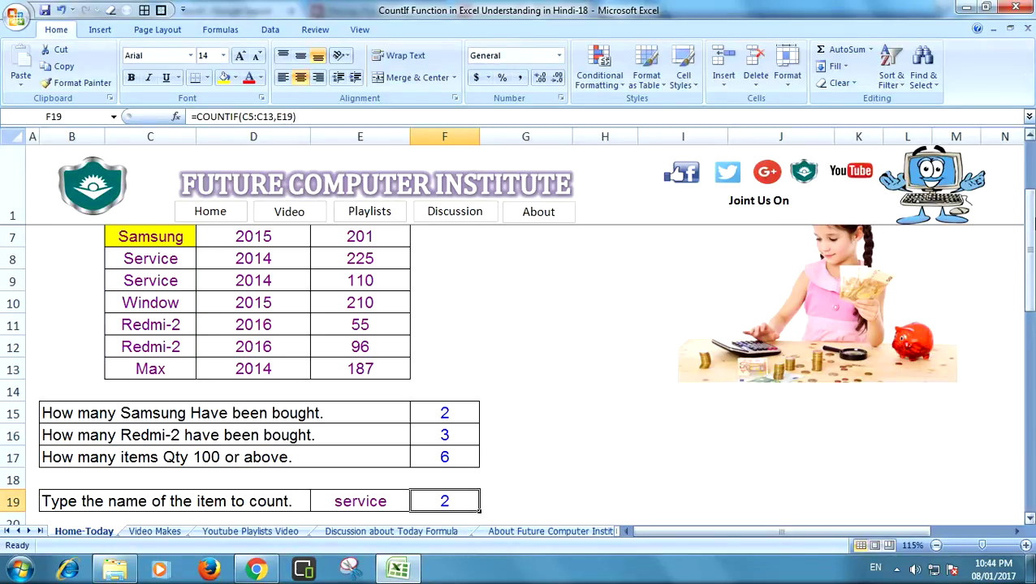
left_click(1029, 137)
left_click(1029, 136)
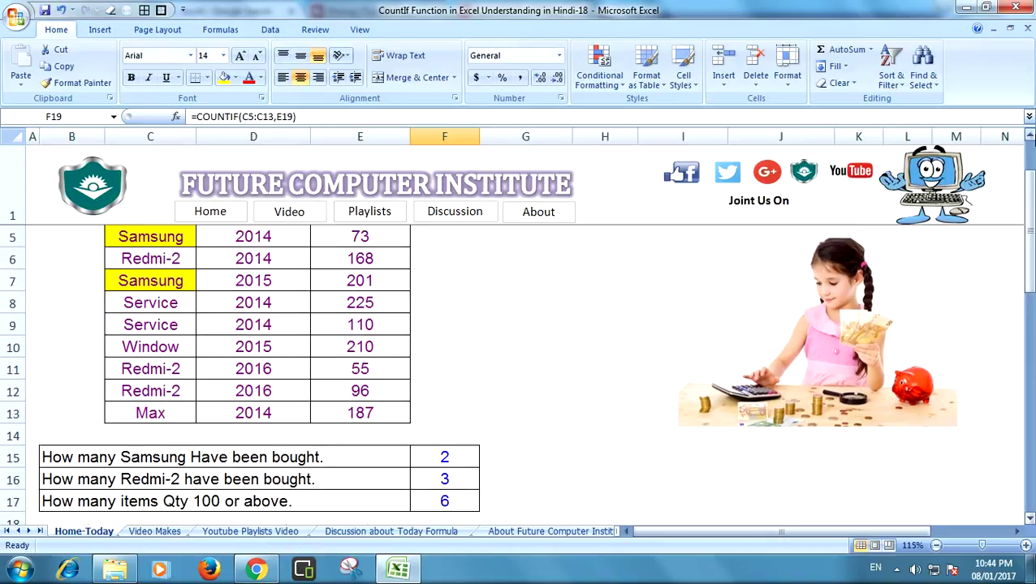
left_click(1029, 136)
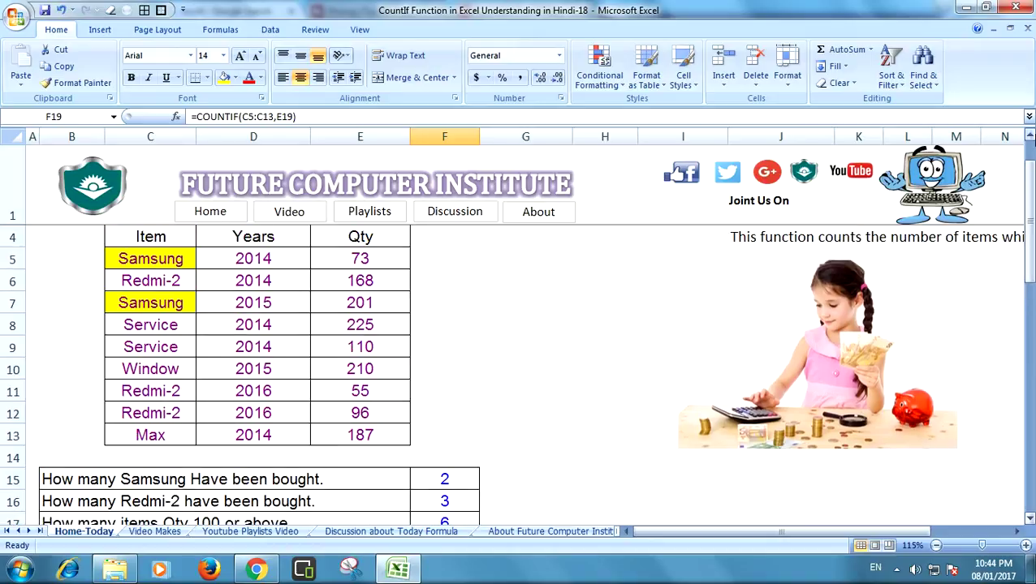
left_click(459, 474)
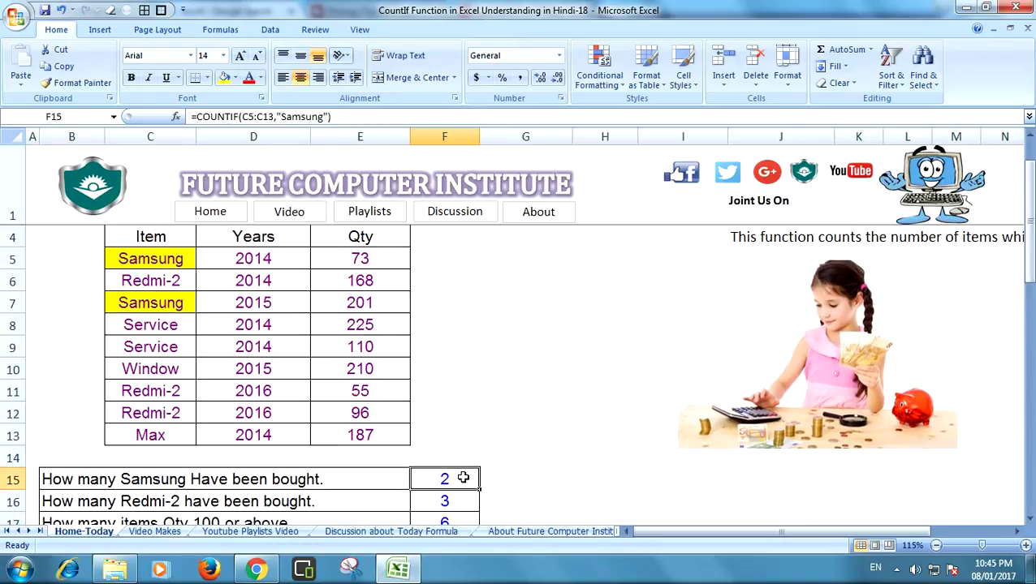
Clear F15 and start a new formula, choosing COUNTIF over COUNTIFS from the =COU suggestions
key("Delete")
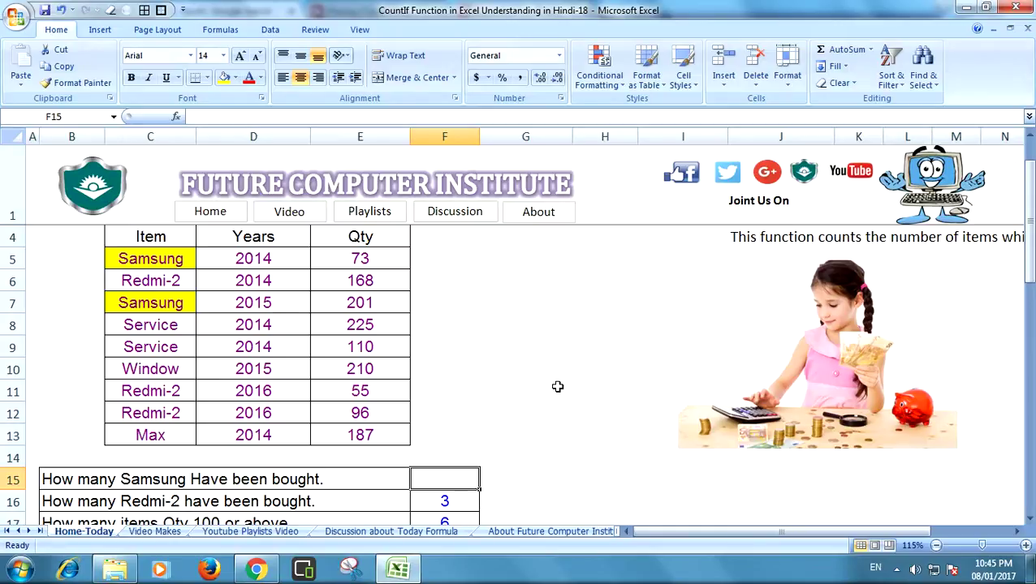
type("=COU")
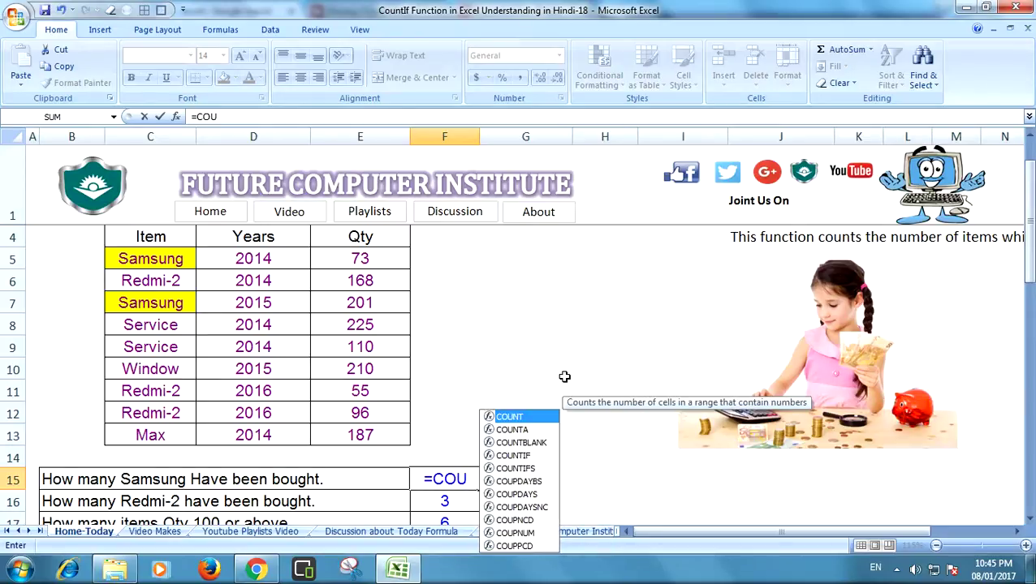
key("Down")
key("Down")
key("Down")
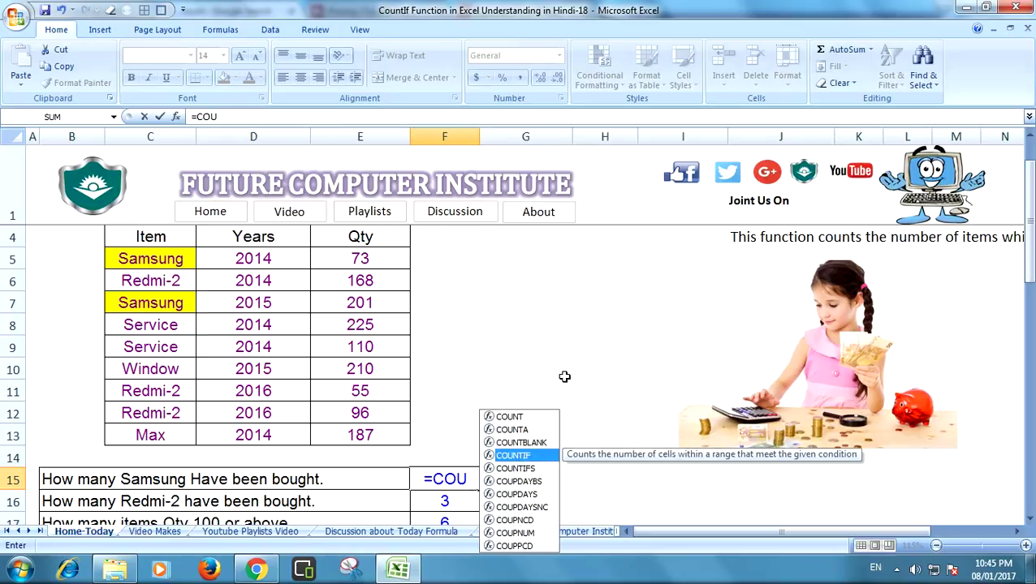
key("Down")
key("Up")
key("Down")
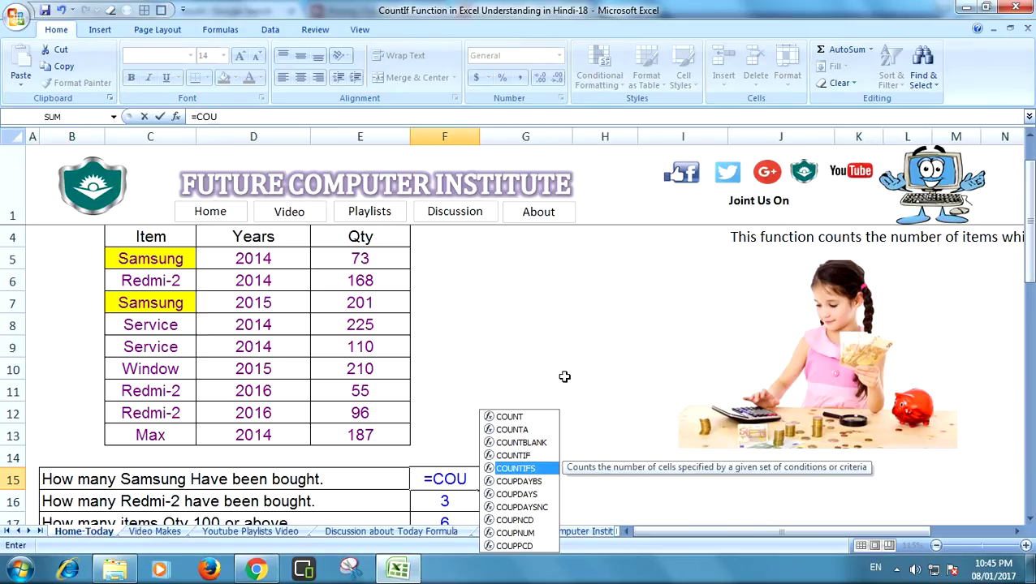
key("Up")
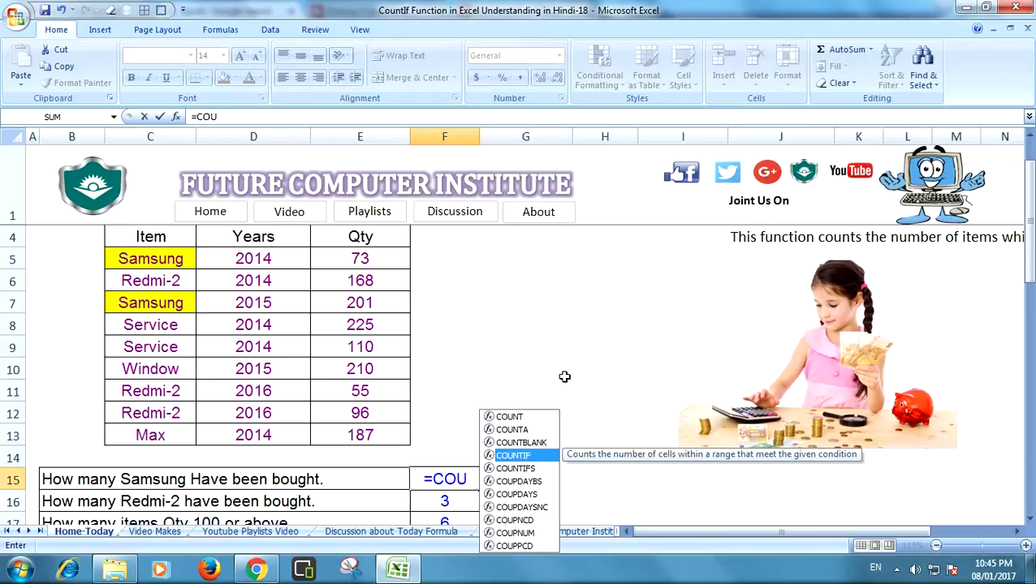
key("Down")
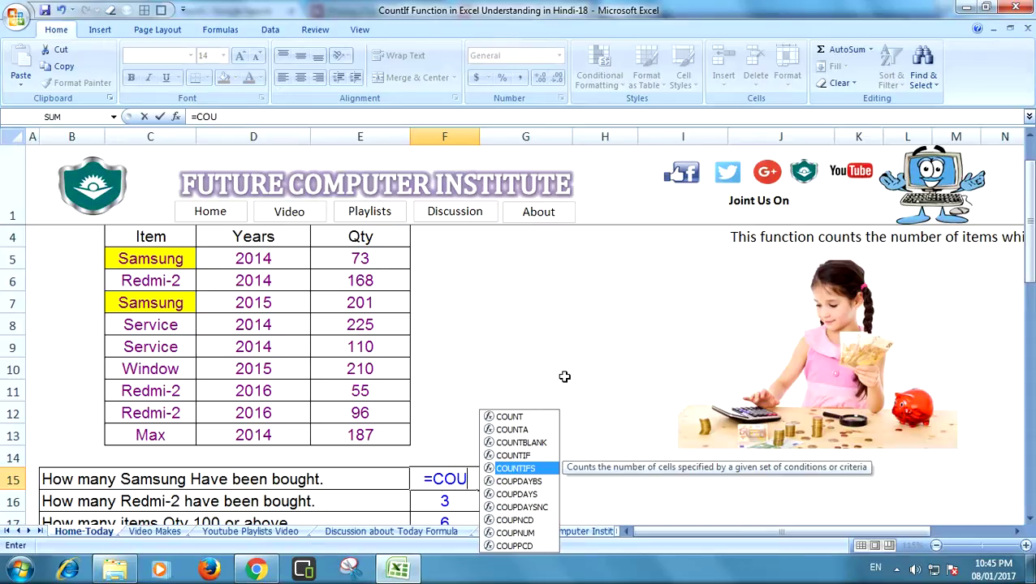
key("Up")
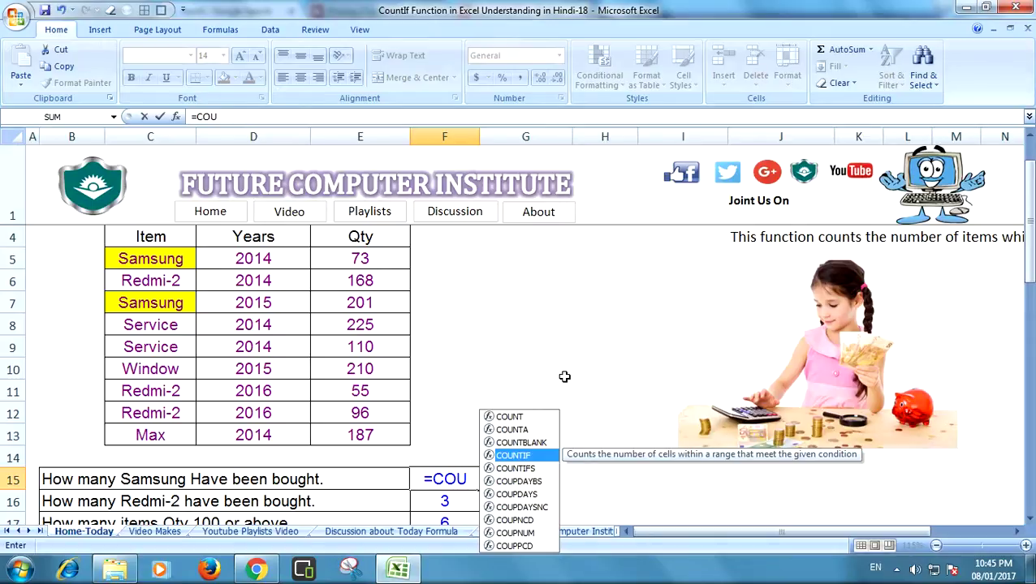
key("Tab")
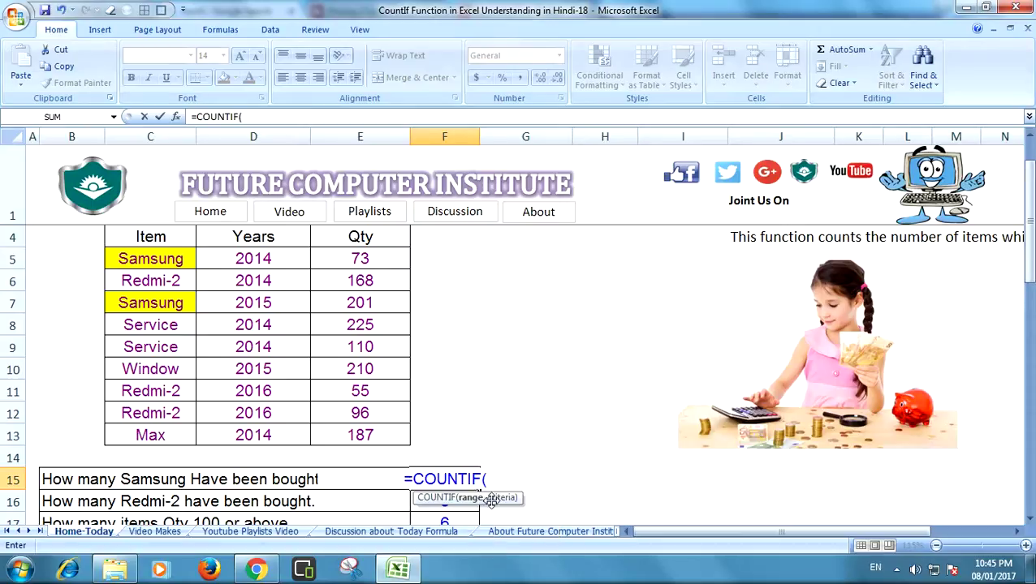
Complete F15 as =COUNTIF(E5:E13,"SAMSUNG"), which returns 0
left_click_drag(485, 497, 609, 343)
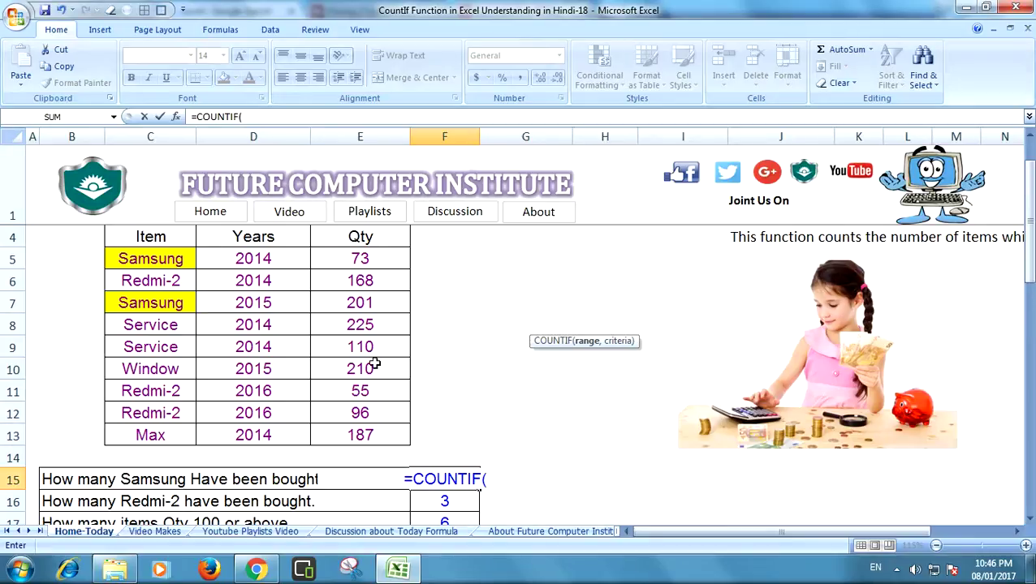
left_click(375, 254)
left_click_drag(375, 255, 370, 434)
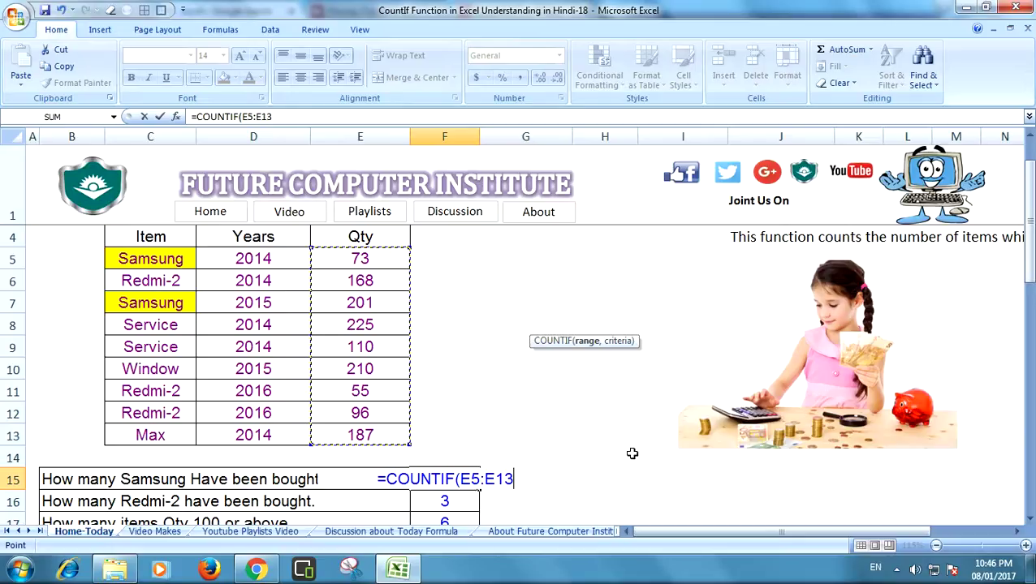
type(",")
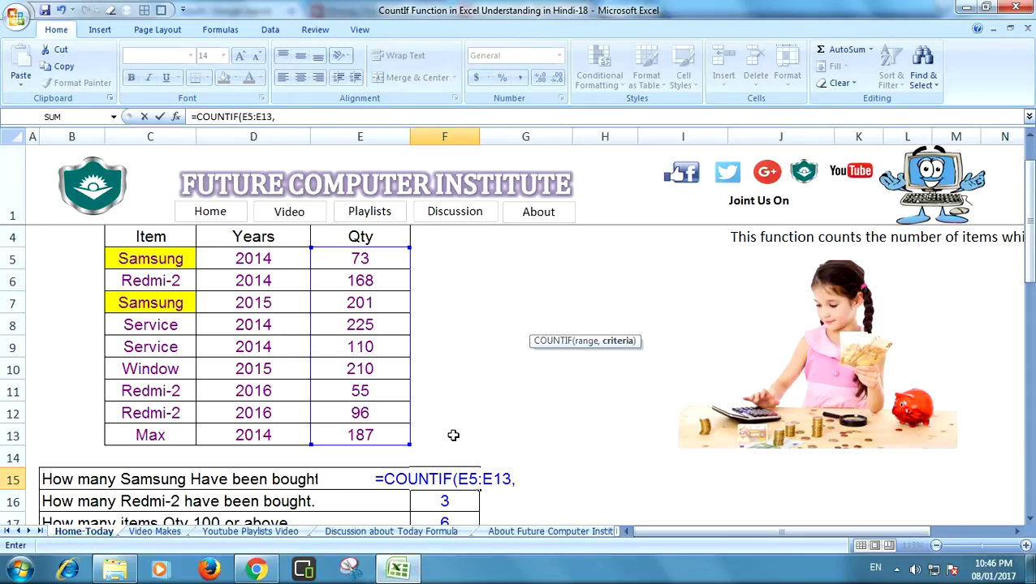
left_click(132, 260)
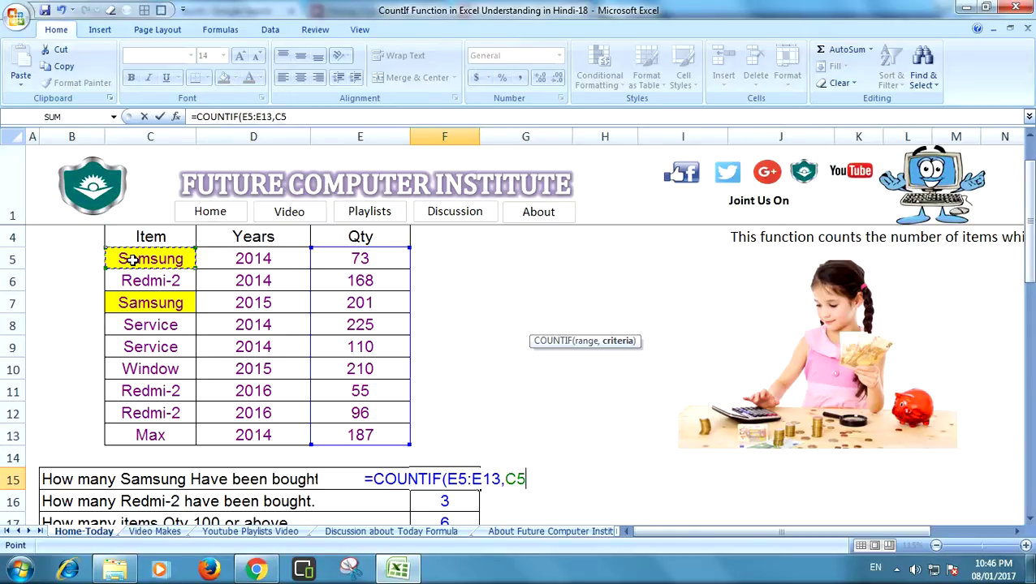
key("BackSpace")
key("BackSpace")
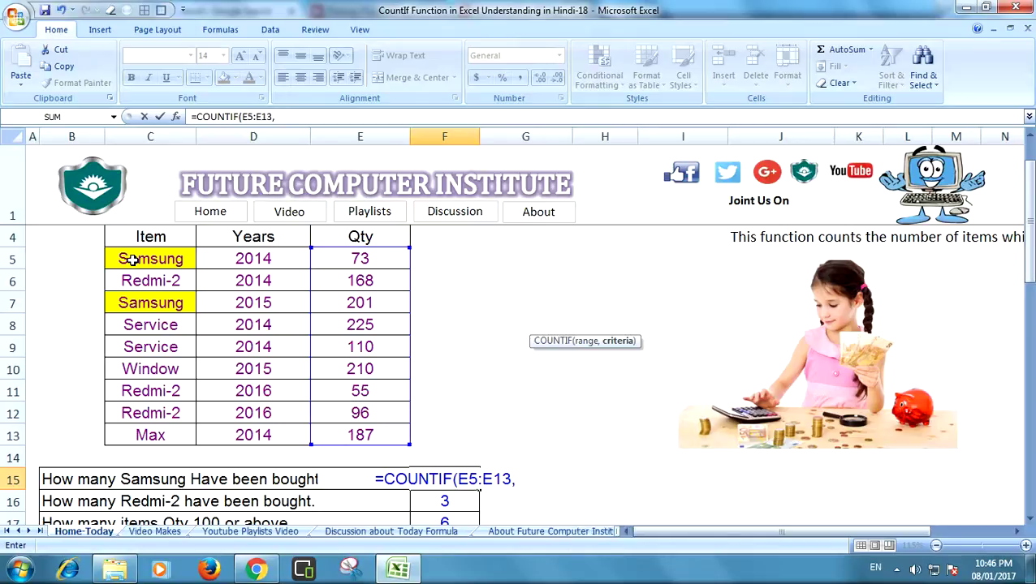
type("\"")
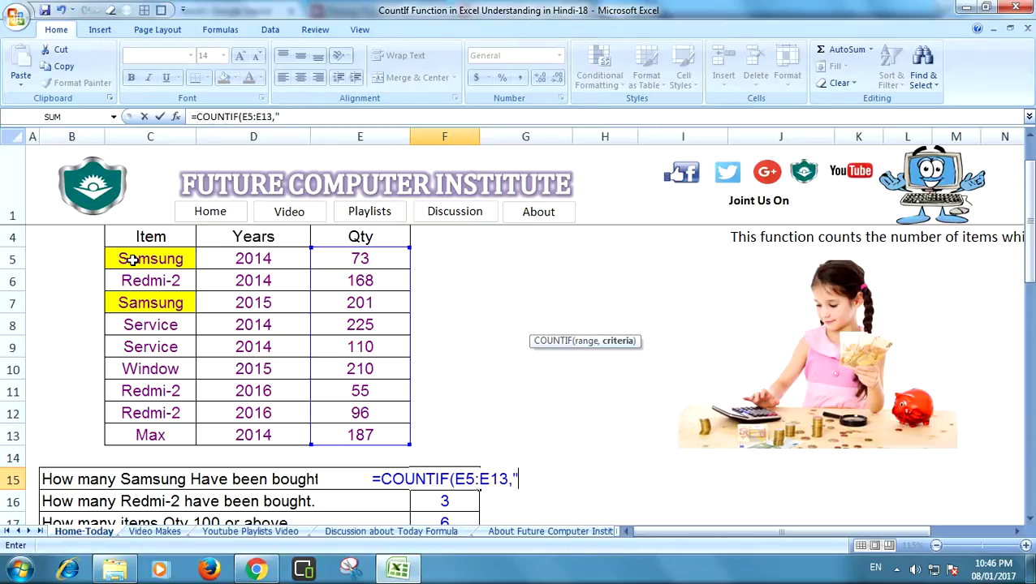
type("SAMSU")
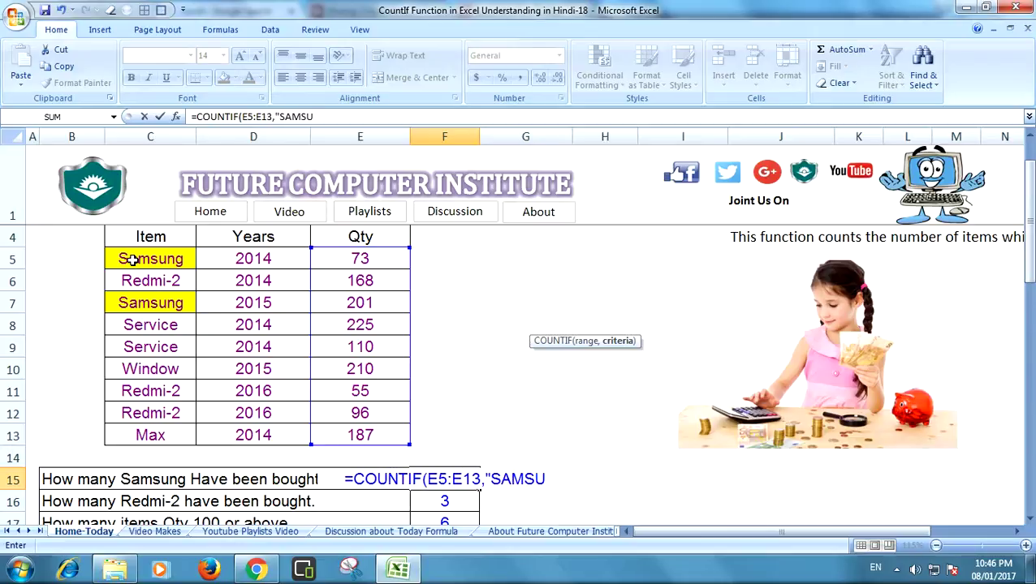
type("NG")
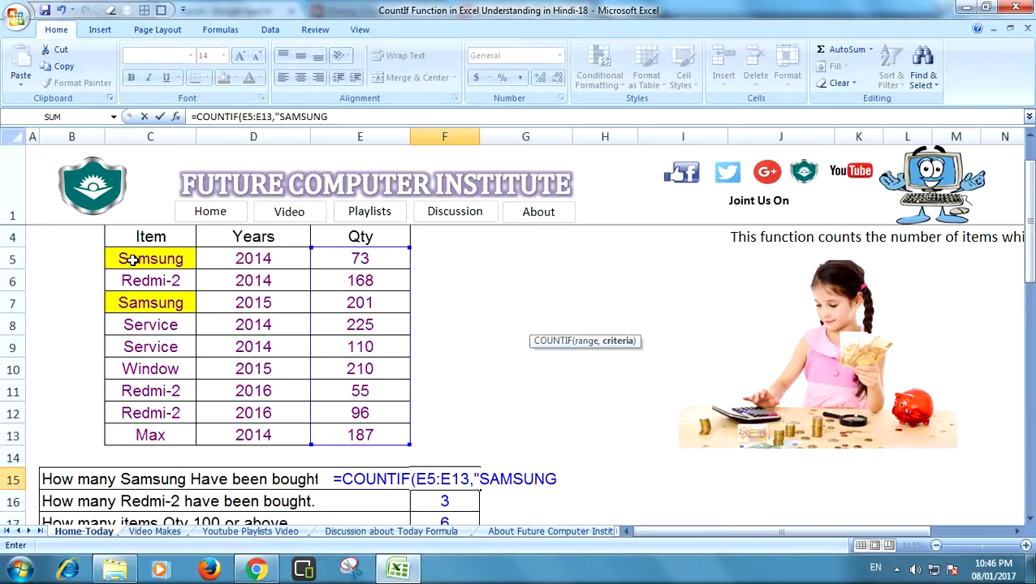
type("\")")
key("Return")
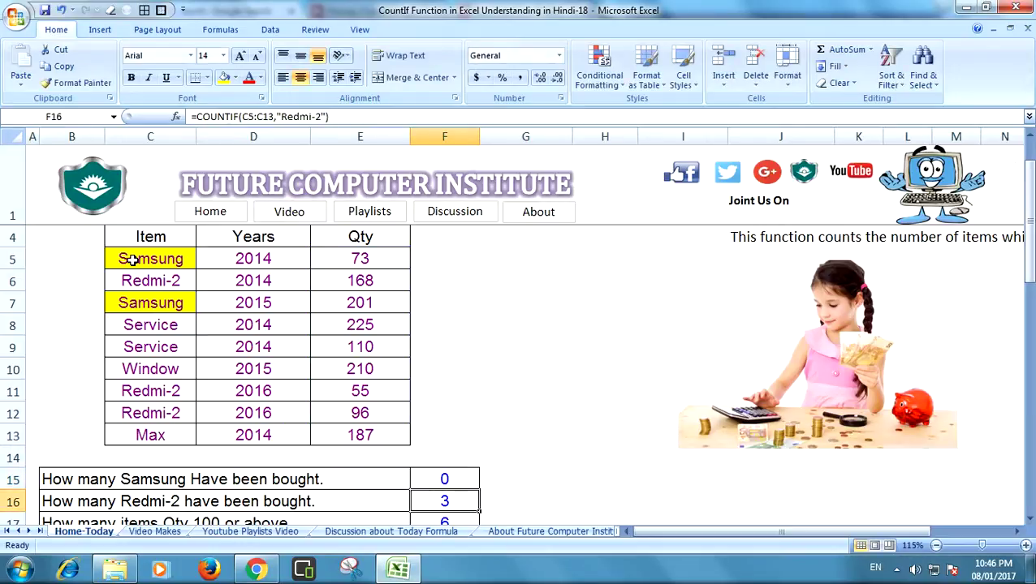
Review F15's SAMSUNG formula unchanged, then begin retyping it as =COUN
key("Up")
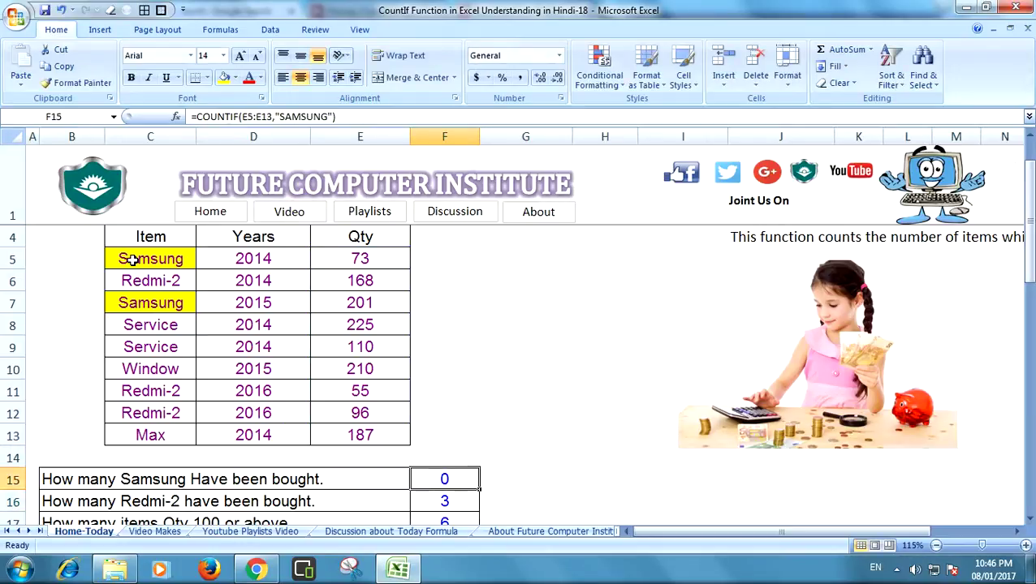
key("F2")
key("Left")
key("Left")
key("Left")
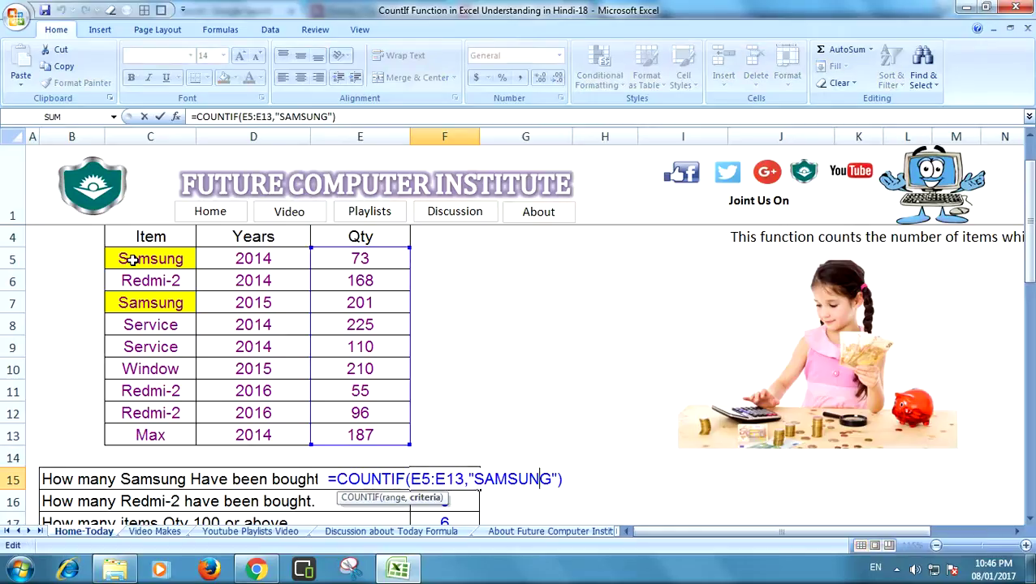
key("Left")
key("Left")
key("Left")
key("Left")
key("Right")
key("Right")
key("Return")
key("Up")
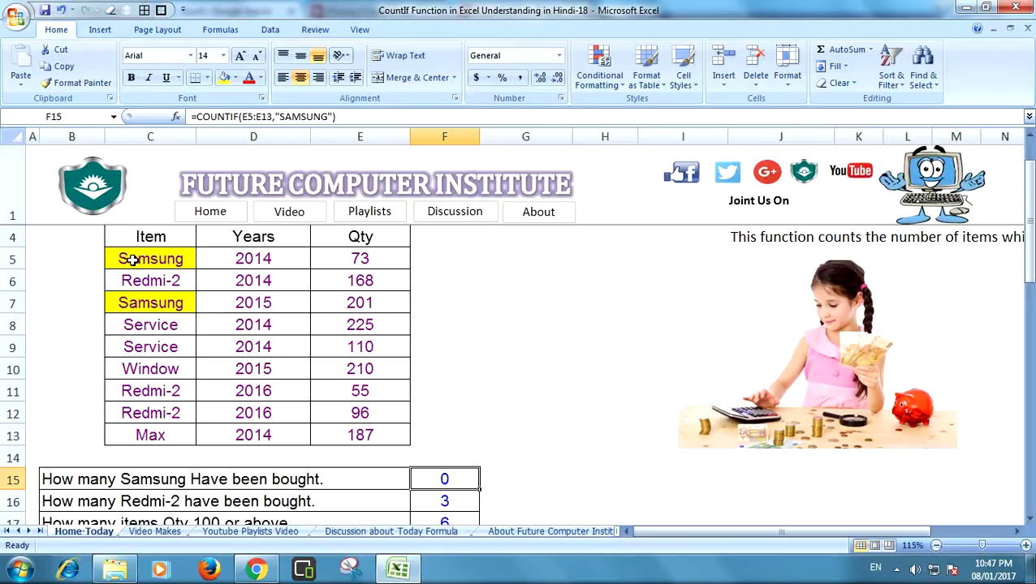
type("=")
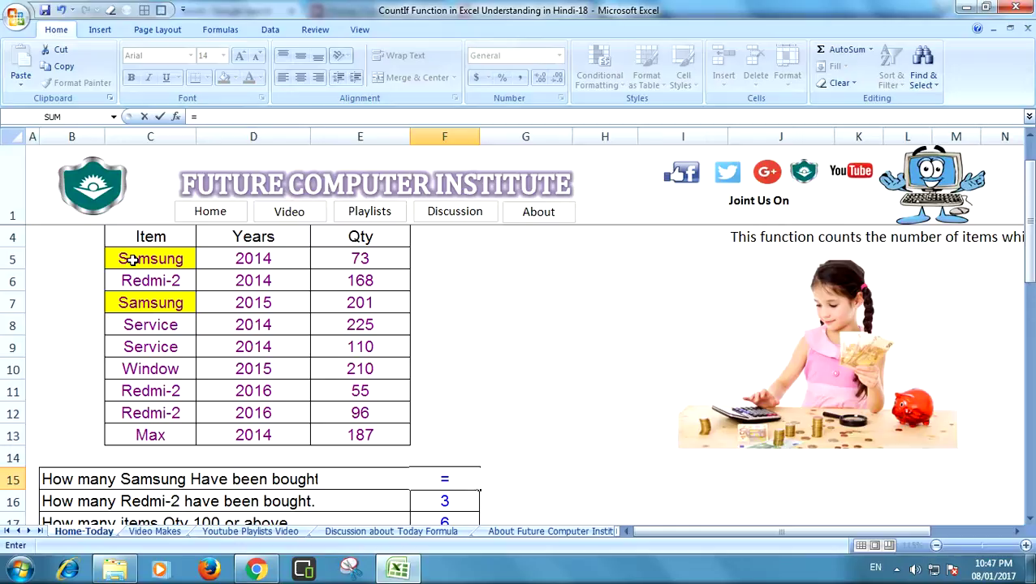
type("COUN")
Build and enter =COUNTIF(E5:E13,C5) in F15 using arrow-key pointing
key("Down")
key("Down")
key("Down")
key("Tab")
key("Up")
key("Up")
key("Left")
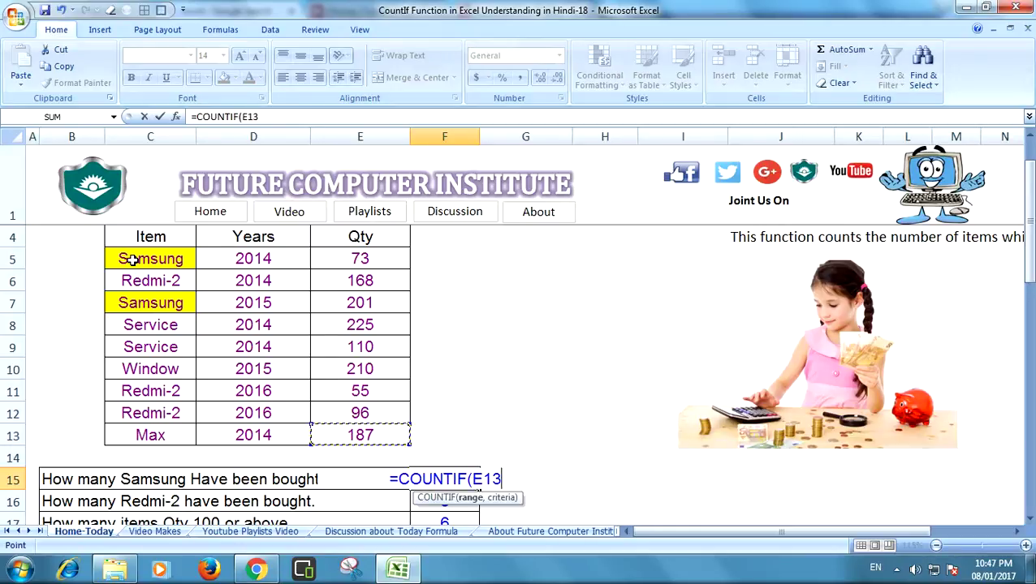
key("shift+Up")
key("shift+Up")
key("shift+Up")
key("shift+Up")
key("shift+Up")
key("shift+Up")
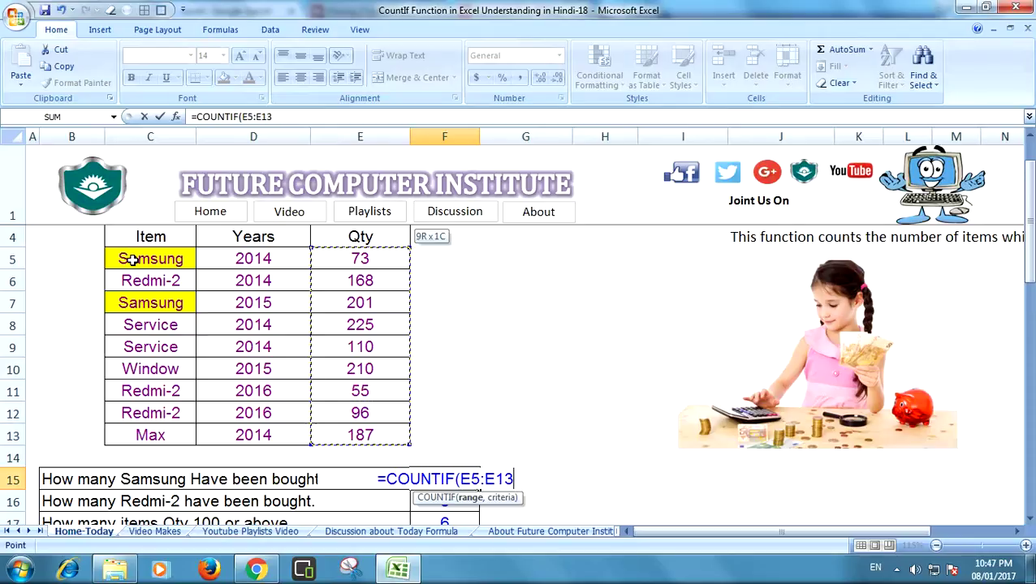
type(",")
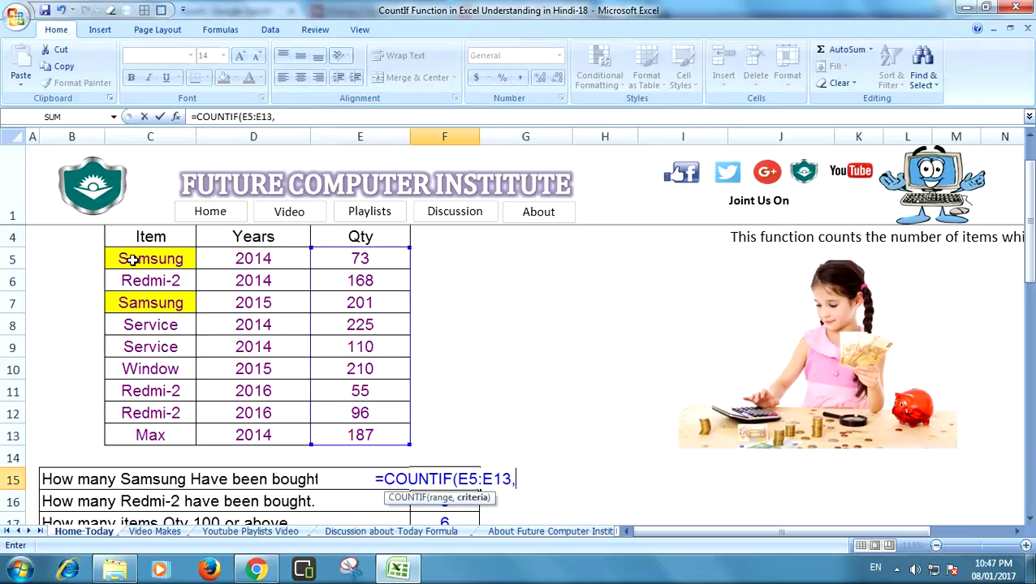
key("Up")
key("Left")
key("Up")
key("Up")
key("Up")
key("Up")
key("Left")
key("Left")
key("Up")
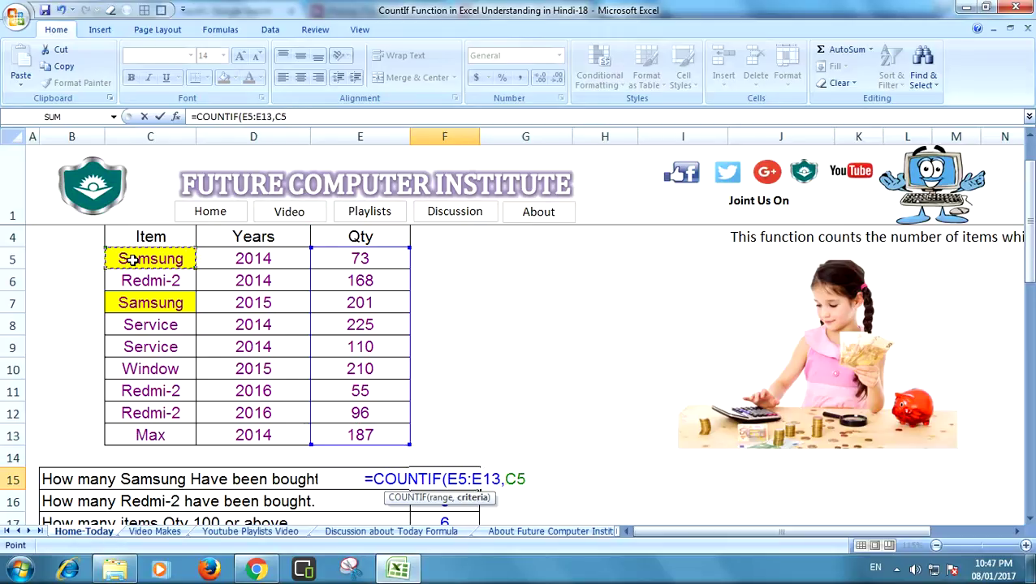
key("Return")
key("Up")
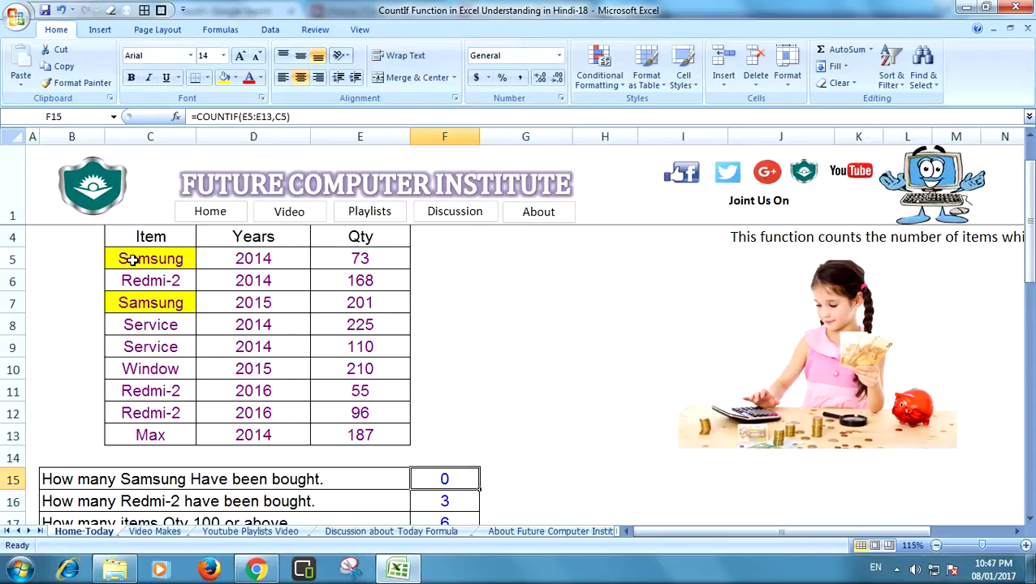
Re-enter F15's formula as an array formula with Ctrl+Shift+Enter, still returning 0
key("F2")
key("ctrl+shift+Return")
key("F2")
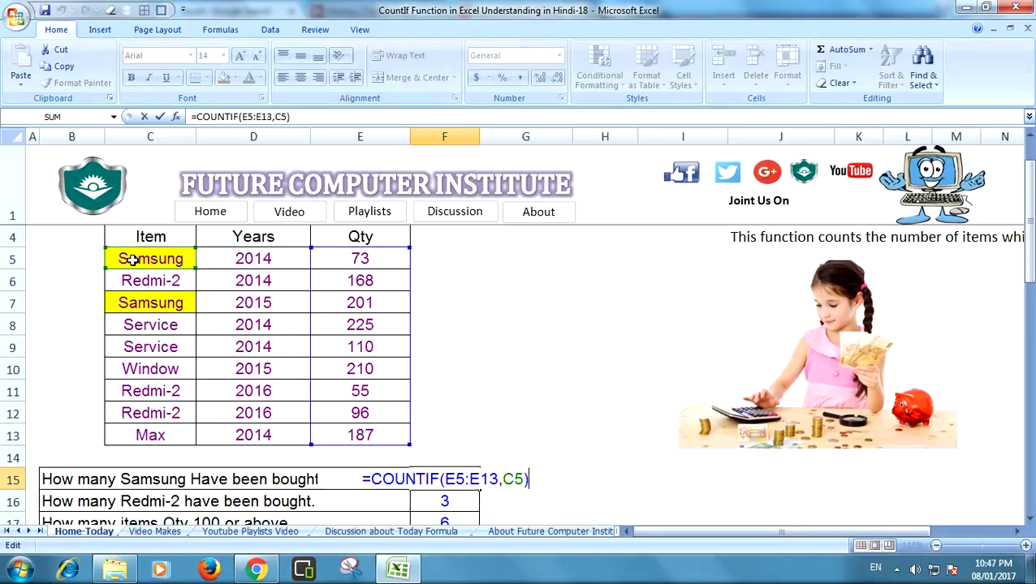
key("ctrl+shift+Return")
Inspect the F15 Samsung and F16 Redmi-2 formulas, with F16 still giving 3
key("Down")
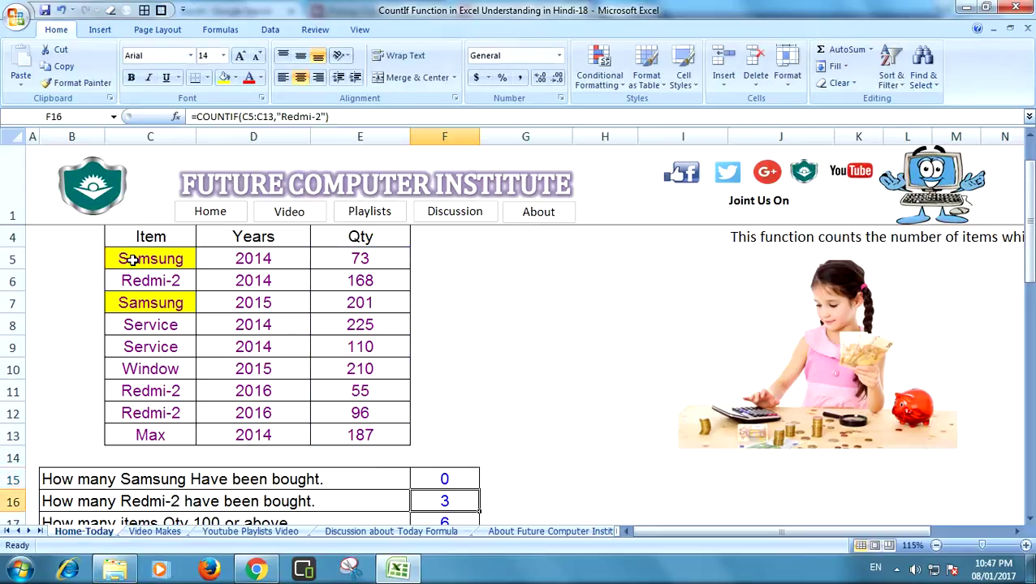
key("Up")
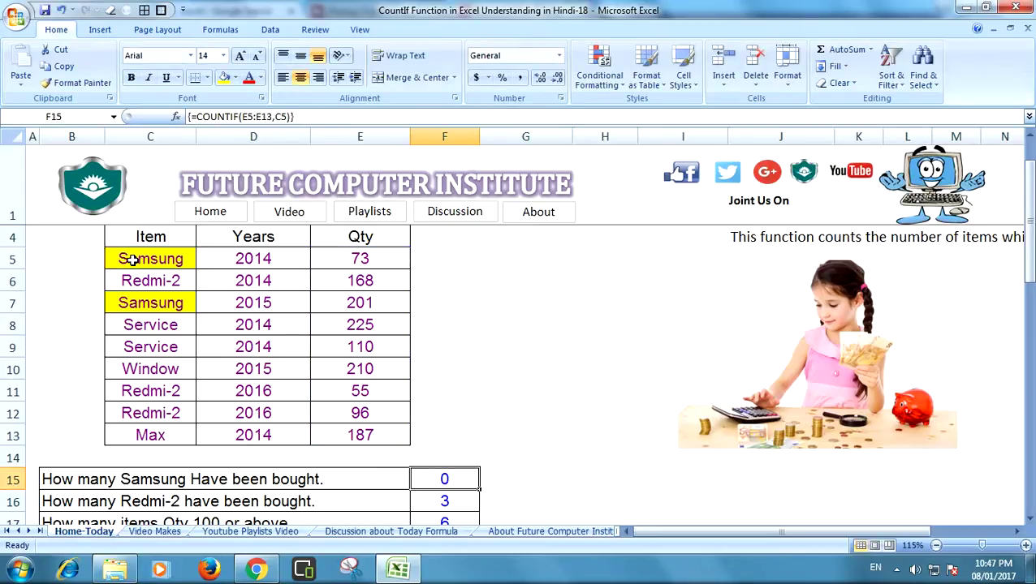
key("F2")
key("Return")
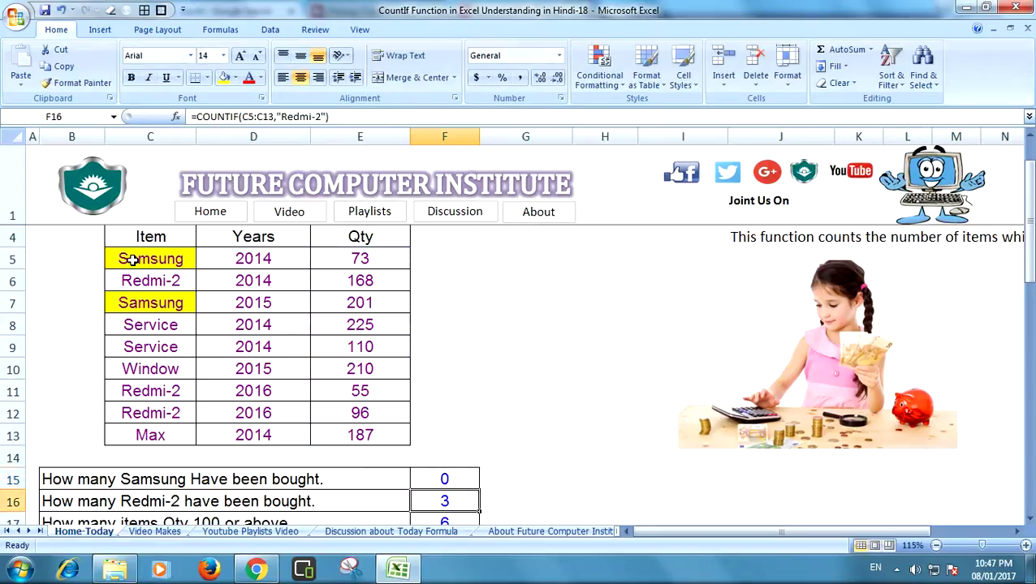
key("F2")
key("Return")
key("Up")
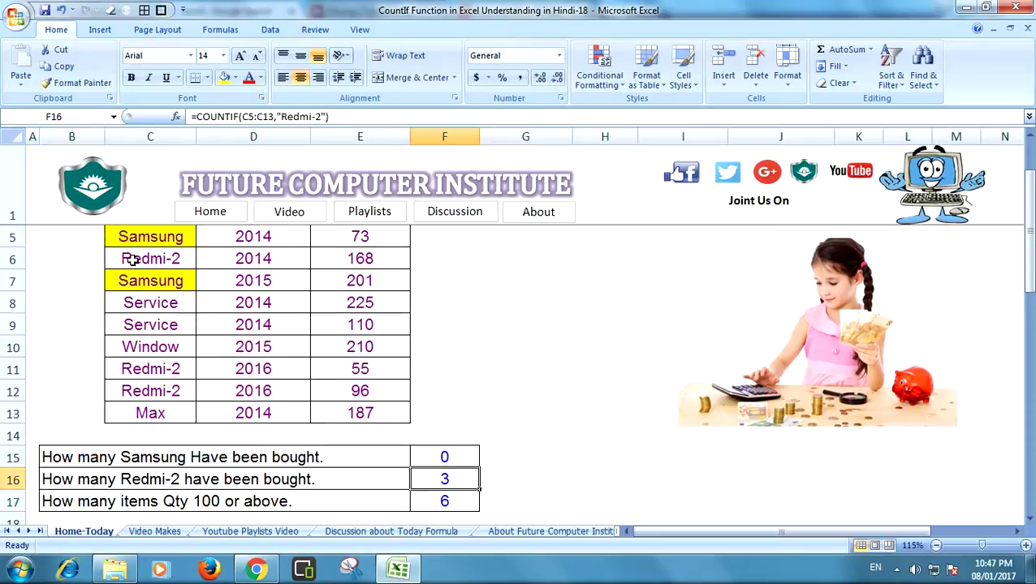
key("F2")
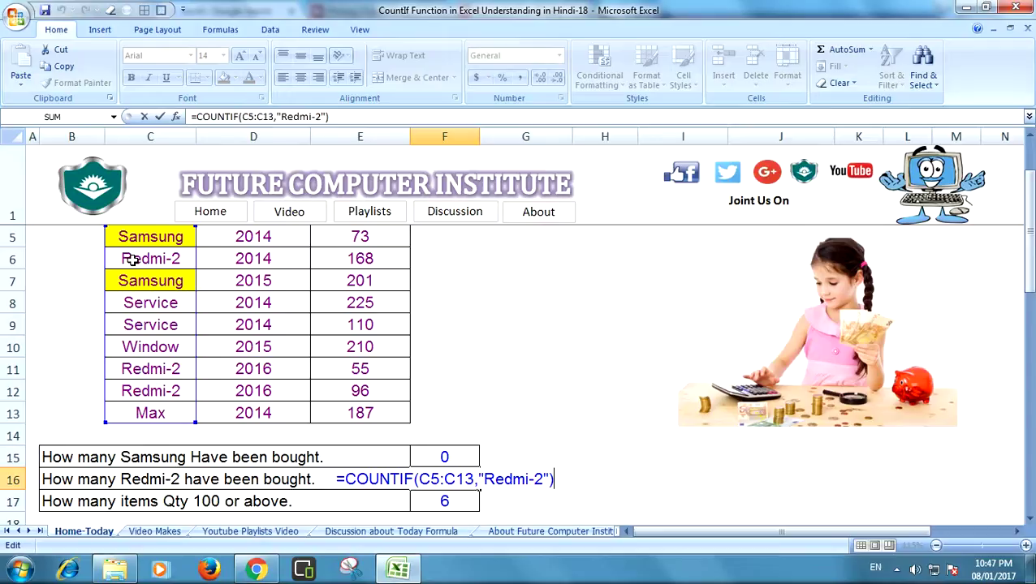
key("ctrl+Return")
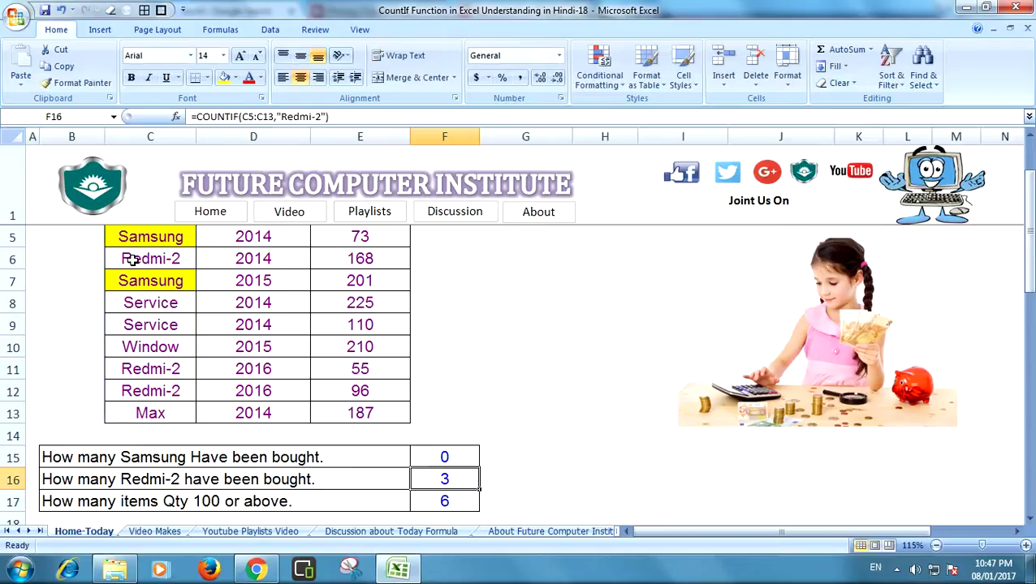
key("Up")
key("Up")
key("Up")
key("Up")
key("Up")
key("Up")
key("Up")
key("Up")
key("Up")
key("Up")
key("Up")
key("Up")
key("Up")
Check the Qty value 55 in E11, then delete the contents of F15
key("Down")
key("Down")
key("Down")
key("Down")
key("Down")
key("Down")
key("Down")
key("Down")
key("Down")
key("Down")
key("Down")
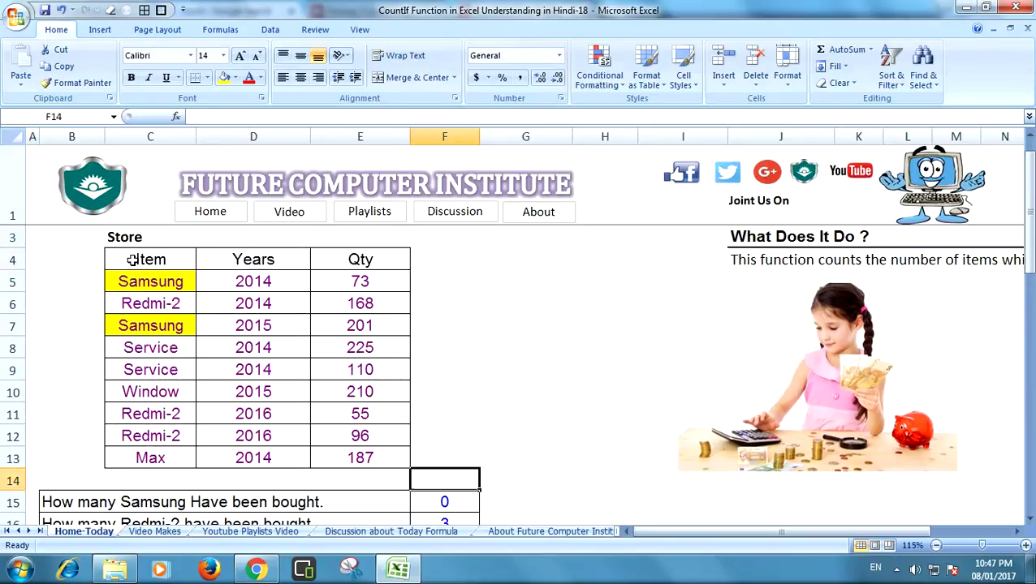
key("Down")
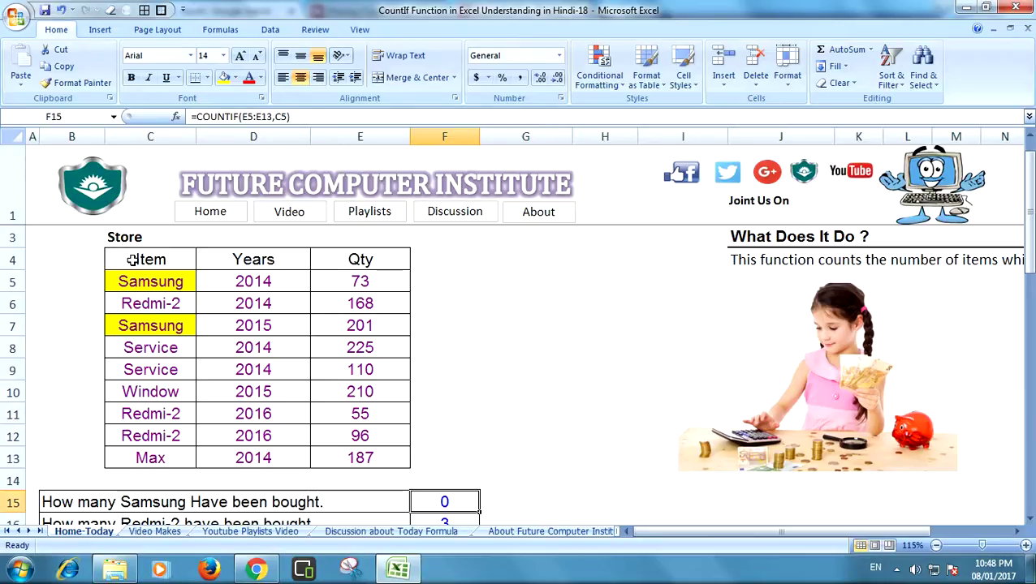
key("Up")
key("Up")
key("Left")
key("Up")
key("Up")
key("Up")
key("Down")
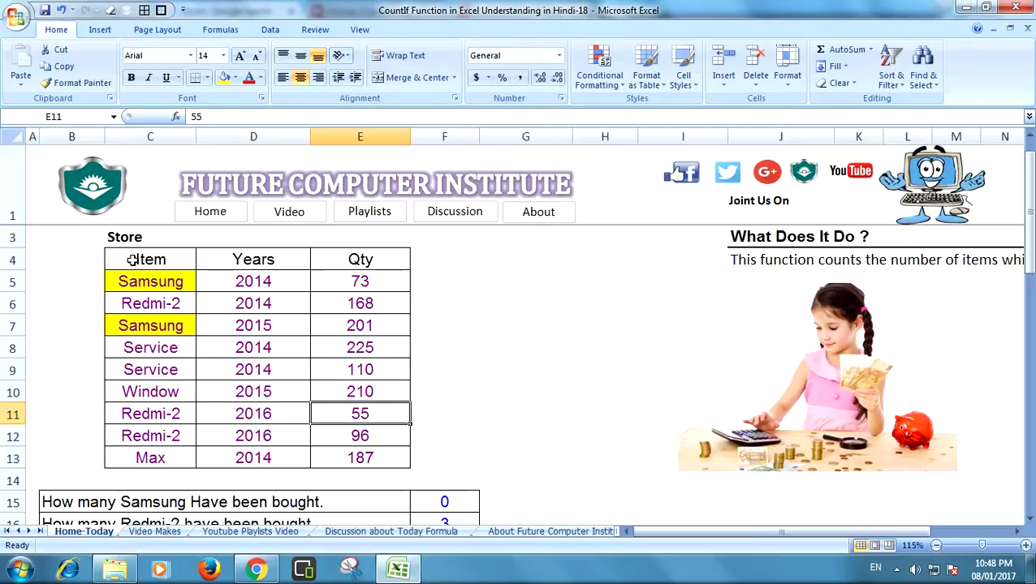
key("Down")
key("Down")
key("Right")
key("Down")
key("Down")
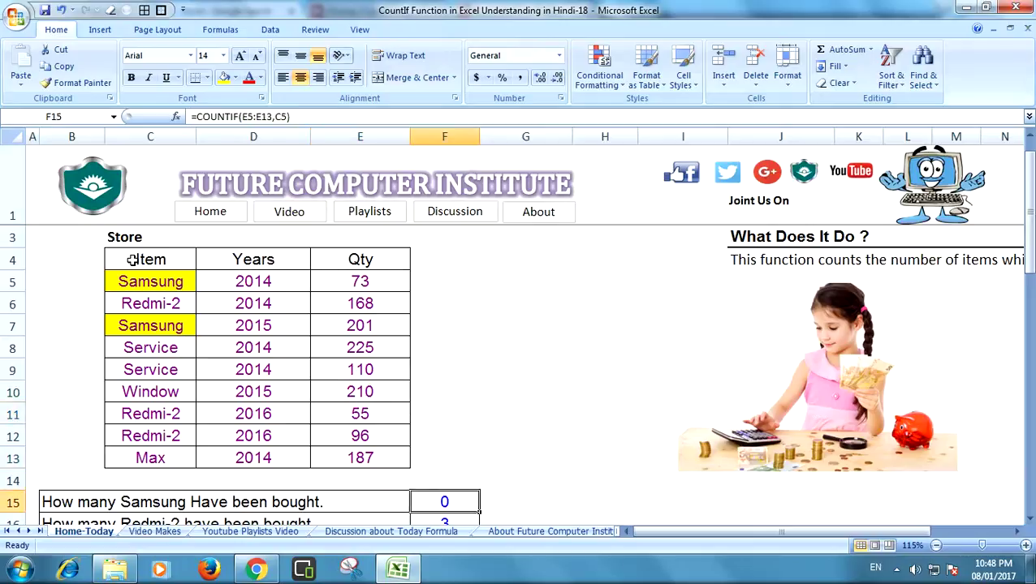
key("Delete")
Enter =COUNTIF(C5:C13,"SAMSUNG") in F15 so it returns 2
type("=")
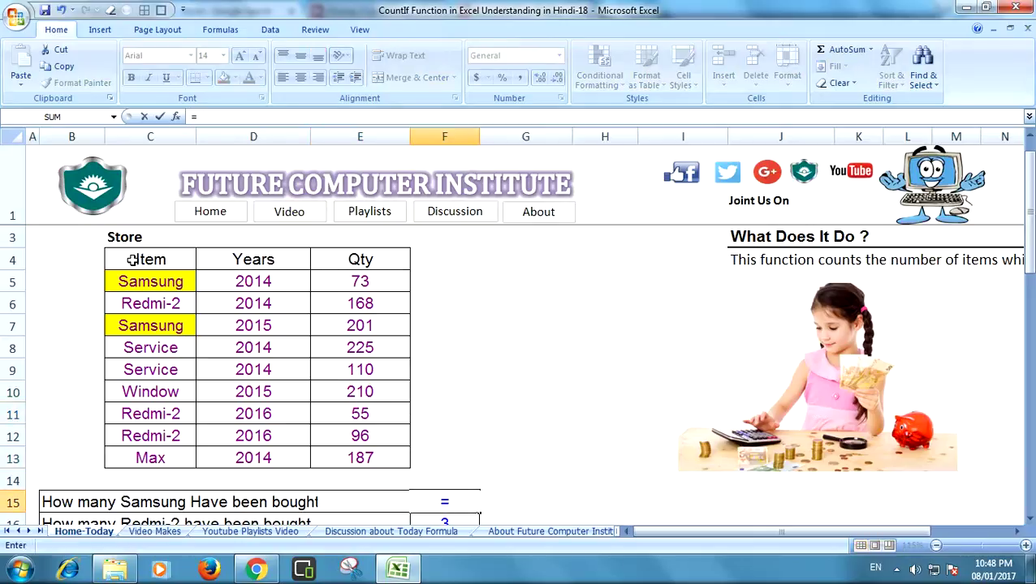
type("COUN")
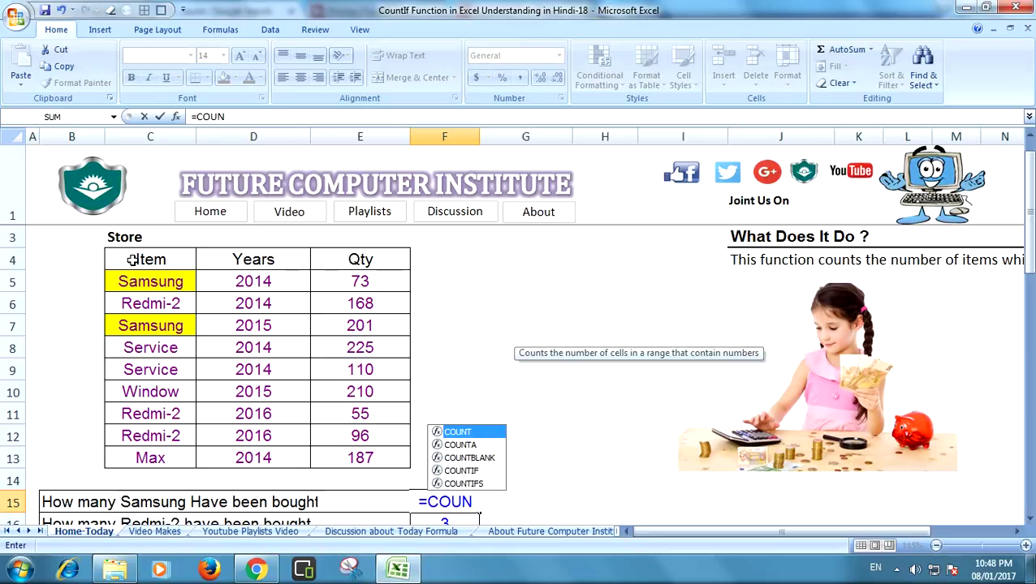
key("Down")
key("Down")
key("Down")
key("Down")
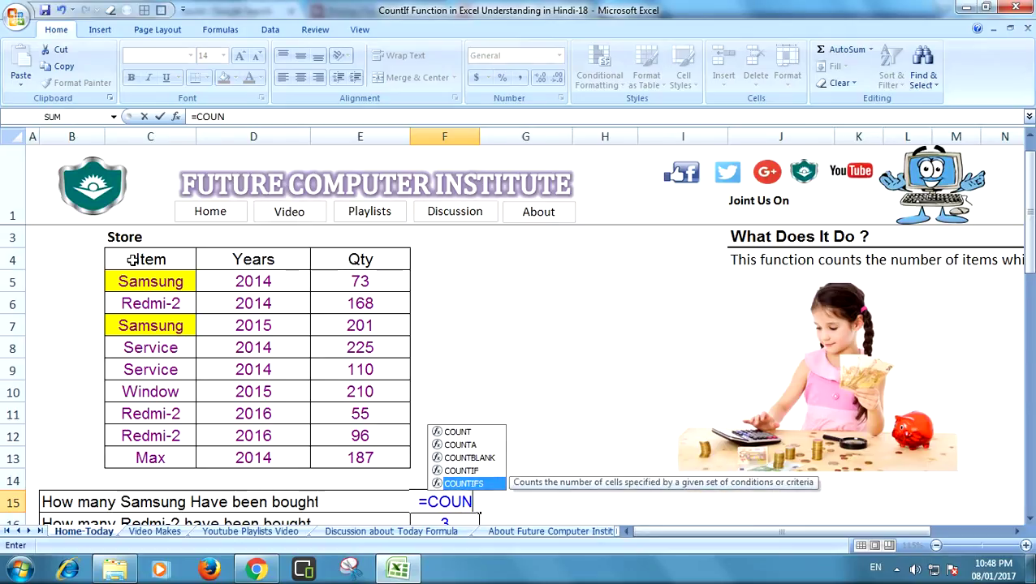
key("Up")
key("Tab")
key("Left")
key("Left")
key("Left")
key("Up")
key("Up")
key("shift+Up")
key("shift+Up")
key("shift+Up")
key("shift+Up")
key("shift+Up")
key("shift+Up")
key("shift+Up")
key("shift+Up")
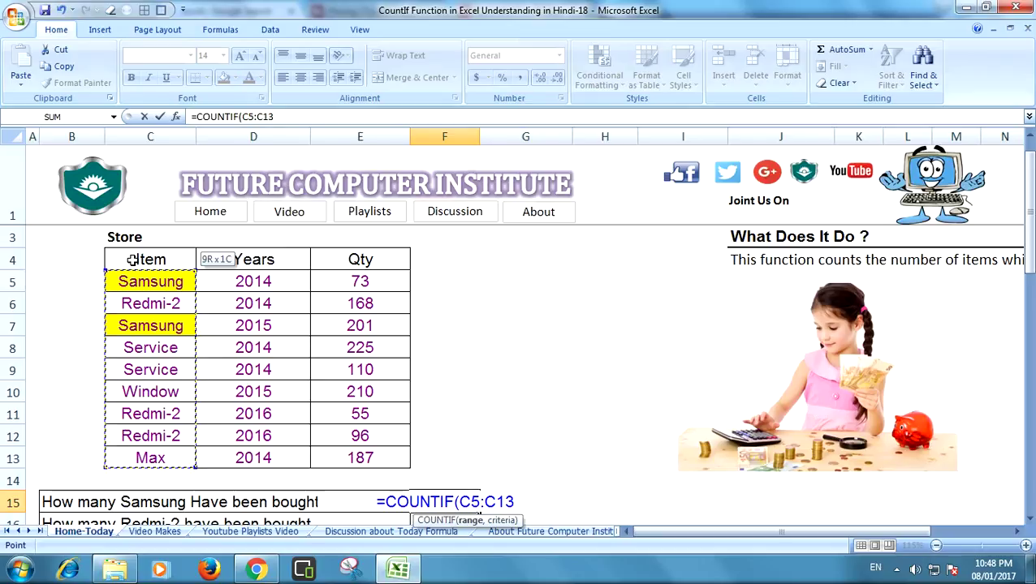
type(",\"")
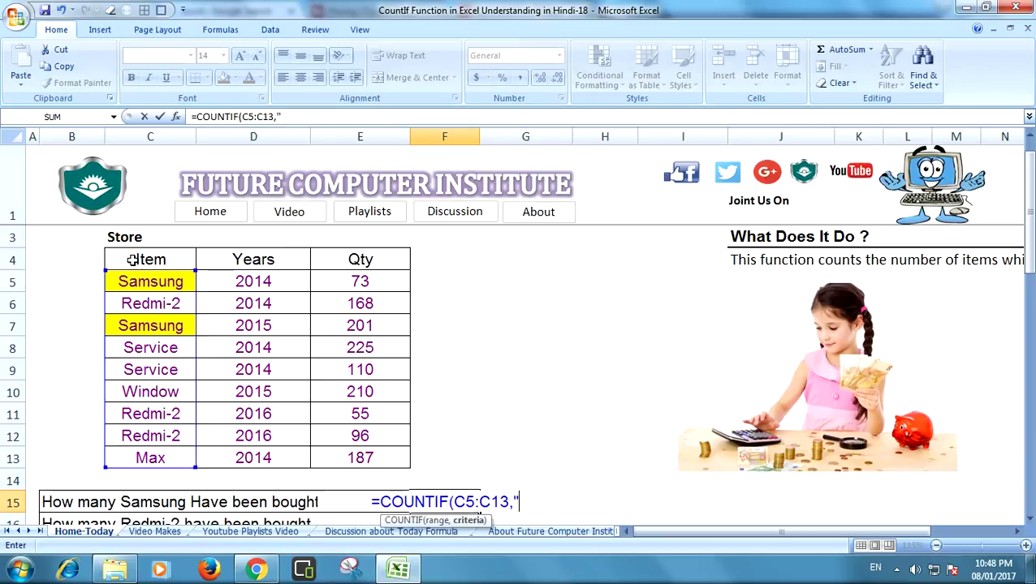
type("SAMSUNG")
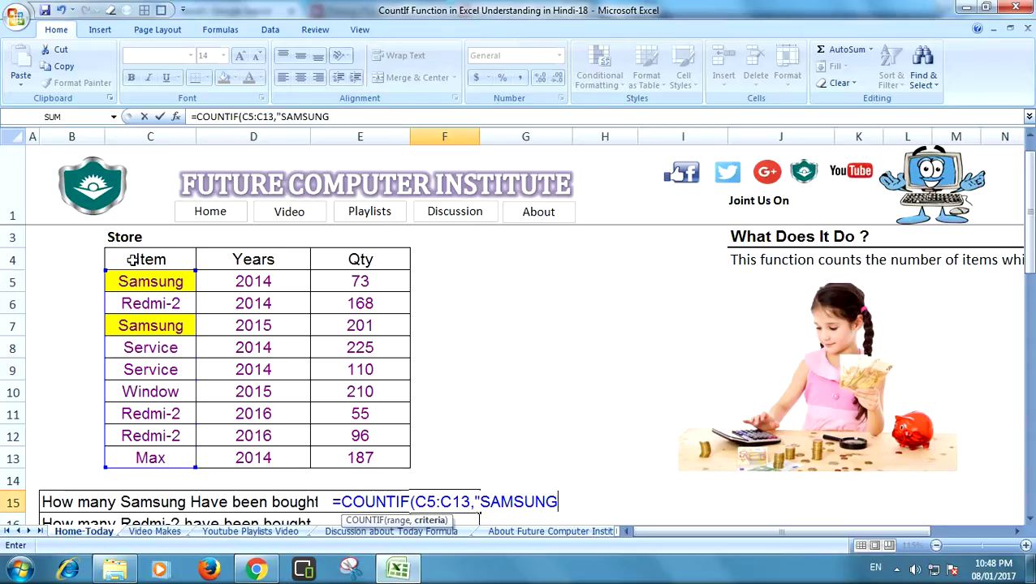
type("\"")
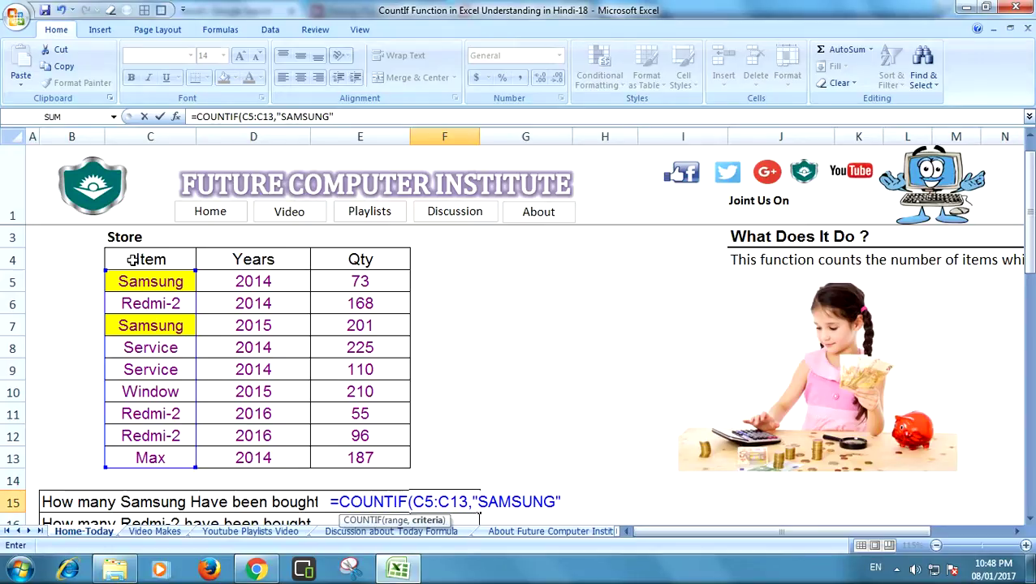
type(")")
key("Return")
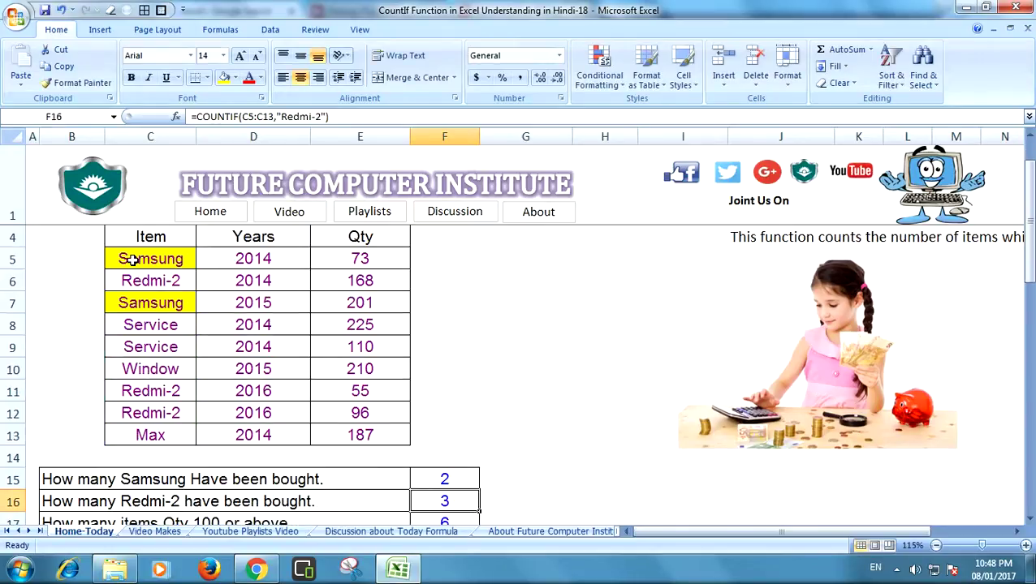
Change F17's criterion from ">=100" to "<=100", so it returns 3
key("F2")
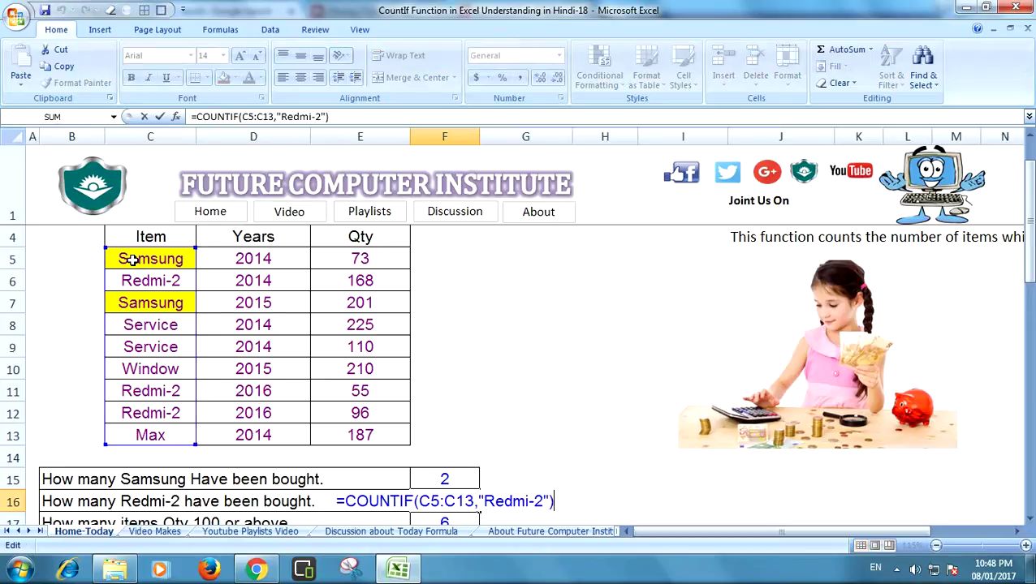
key("Return")
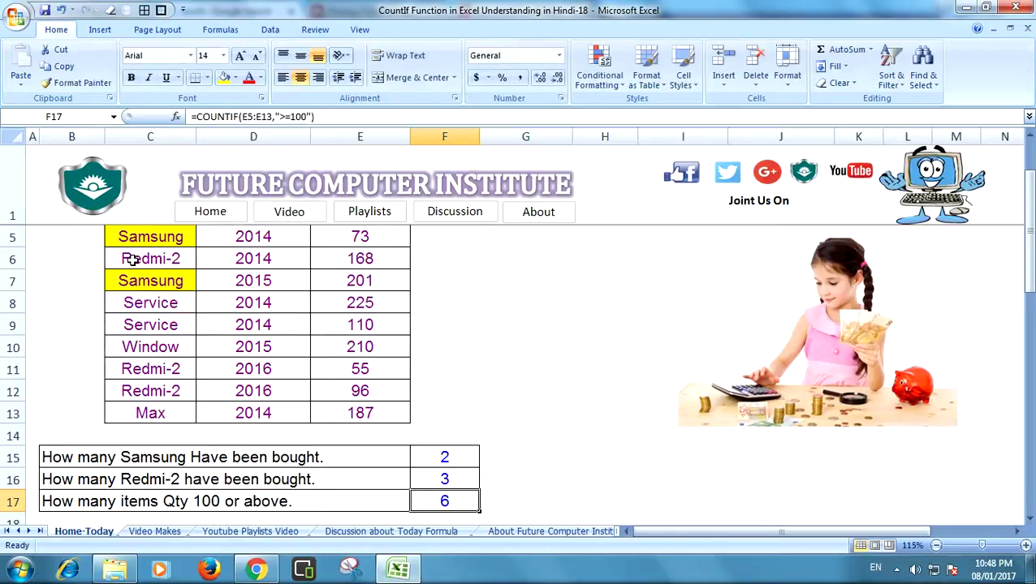
key("F2")
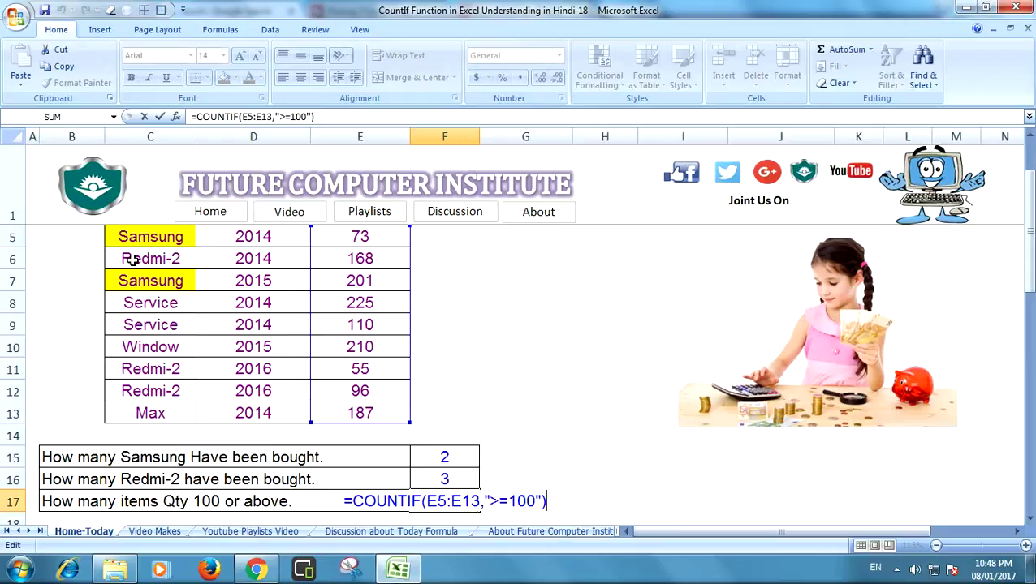
key("Left")
key("Left")
key("Left")
key("Left")
key("Left")
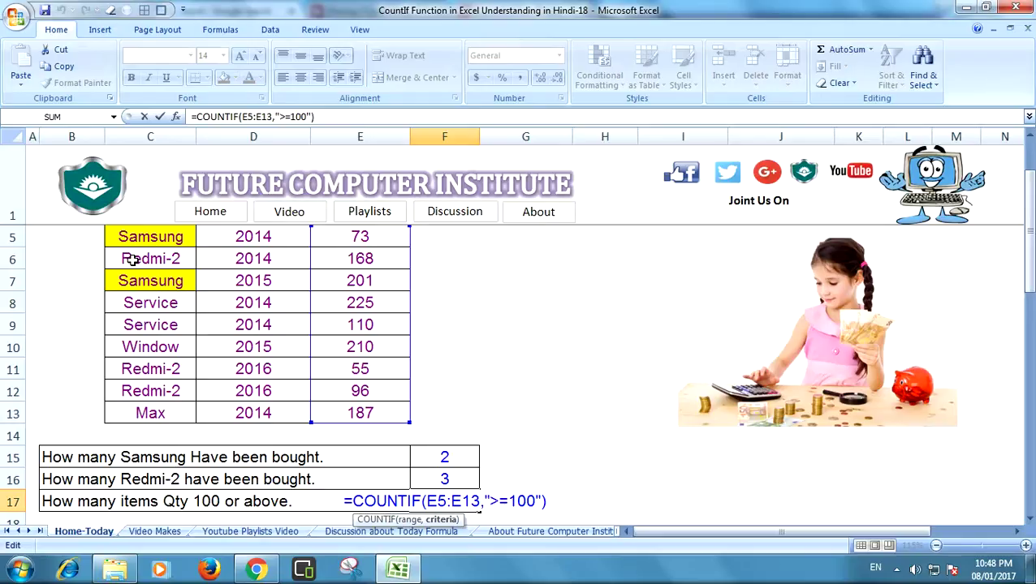
key("Left")
key("BackSpace")
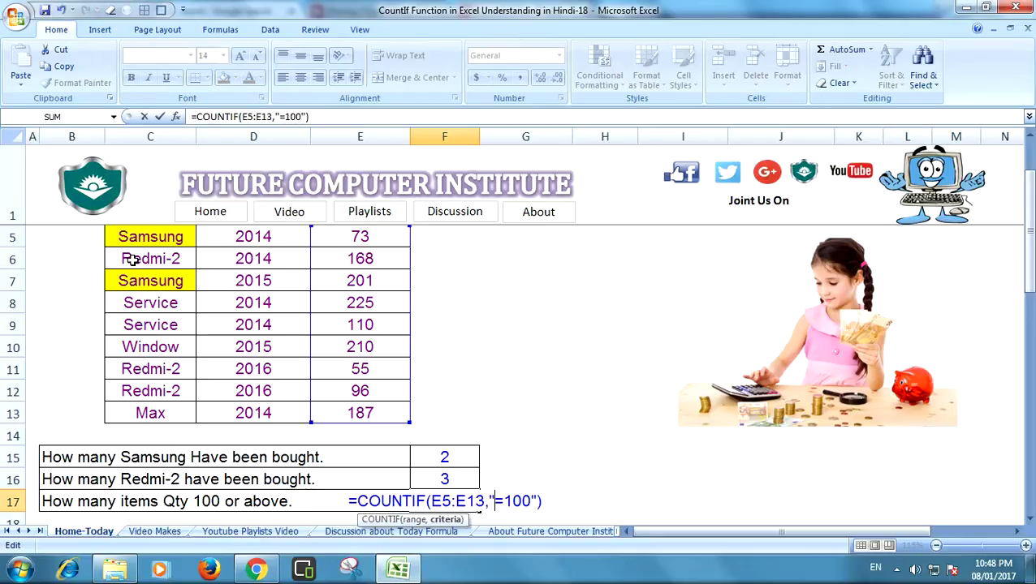
type("<")
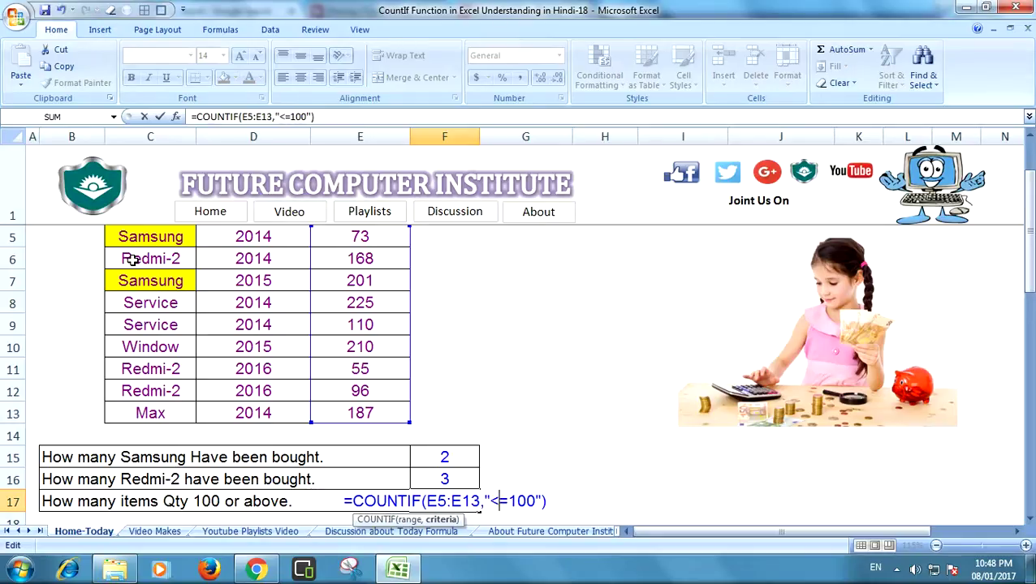
key("Return")
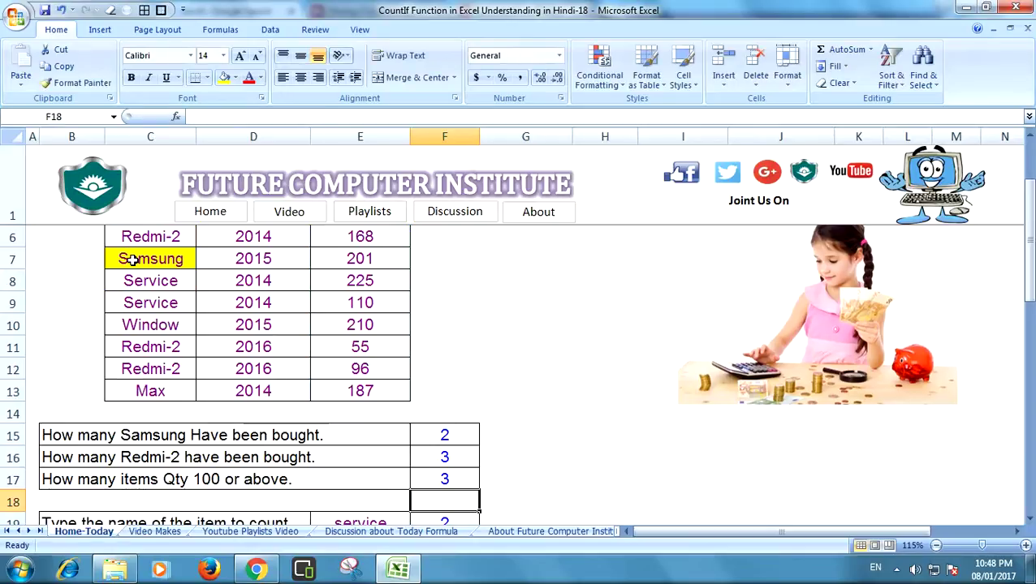
Review the Qty column and inspect the item-name COUNTIF formula in F19
key("Up")
key("Up")
key("Up")
key("Up")
key("Up")
key("Left")
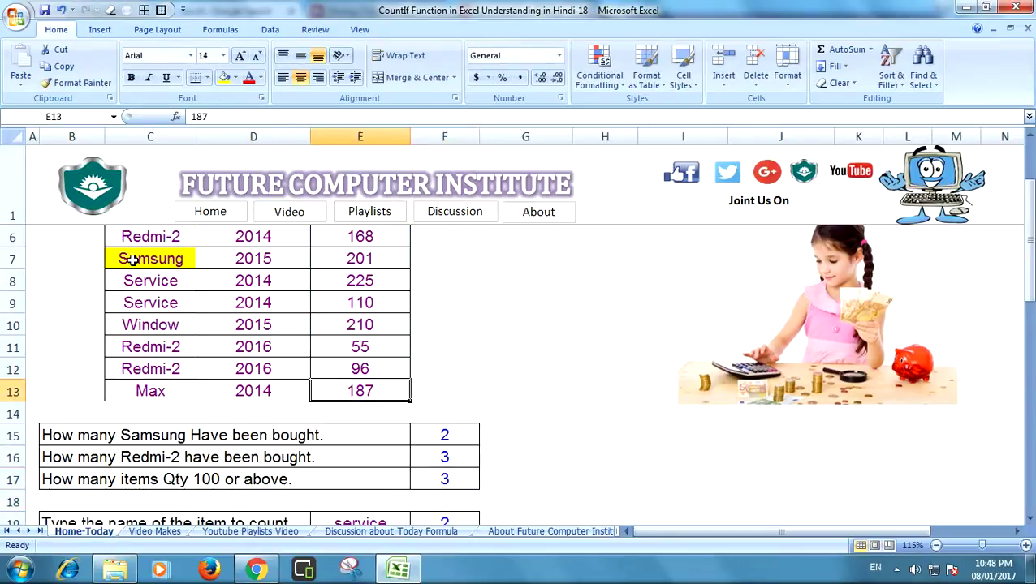
key("Up")
key("Up")
key("Up")
key("Up")
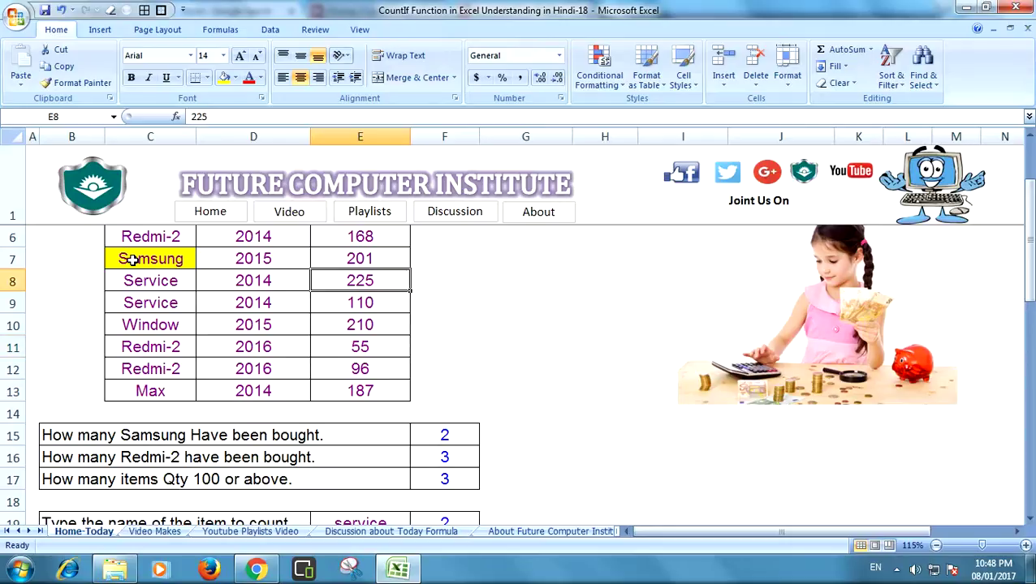
key("Up")
key("Up")
key("Up")
key("Up")
key("Up")
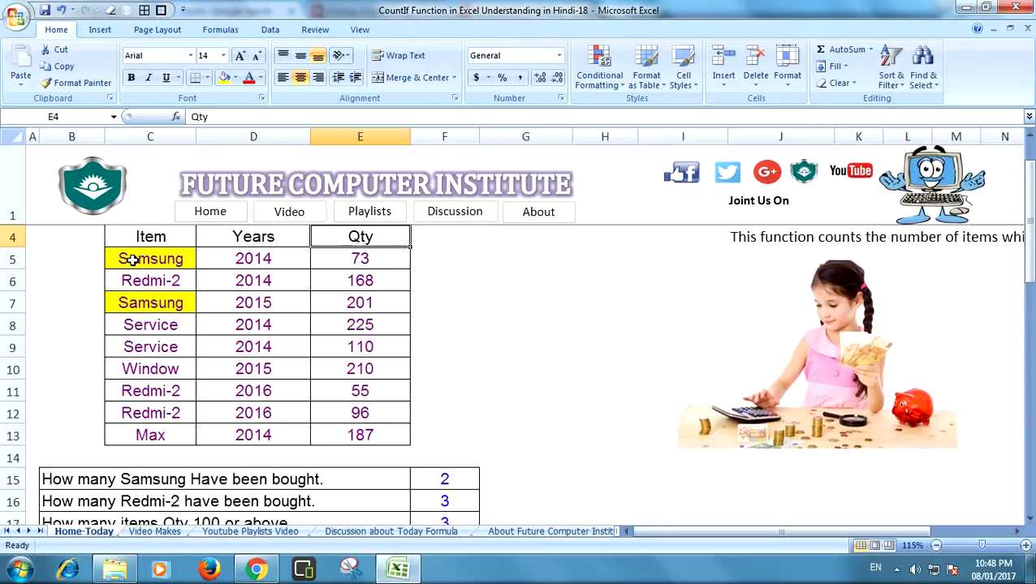
key("Down")
key("Down")
key("Down")
key("Down")
key("Down")
key("Down")
key("Down")
key("Down")
key("Down")
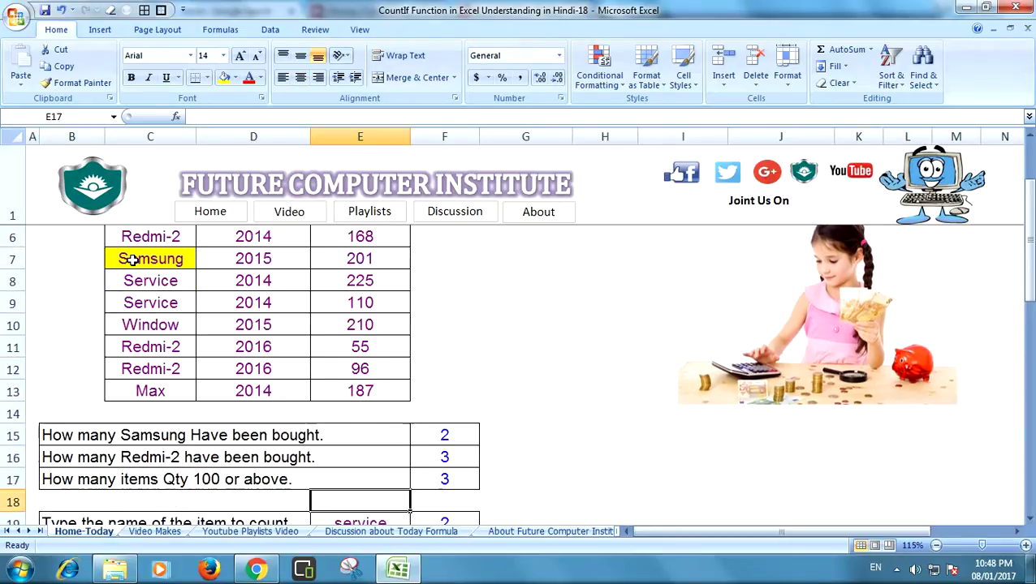
key("Right")
key("Down")
key("Down")
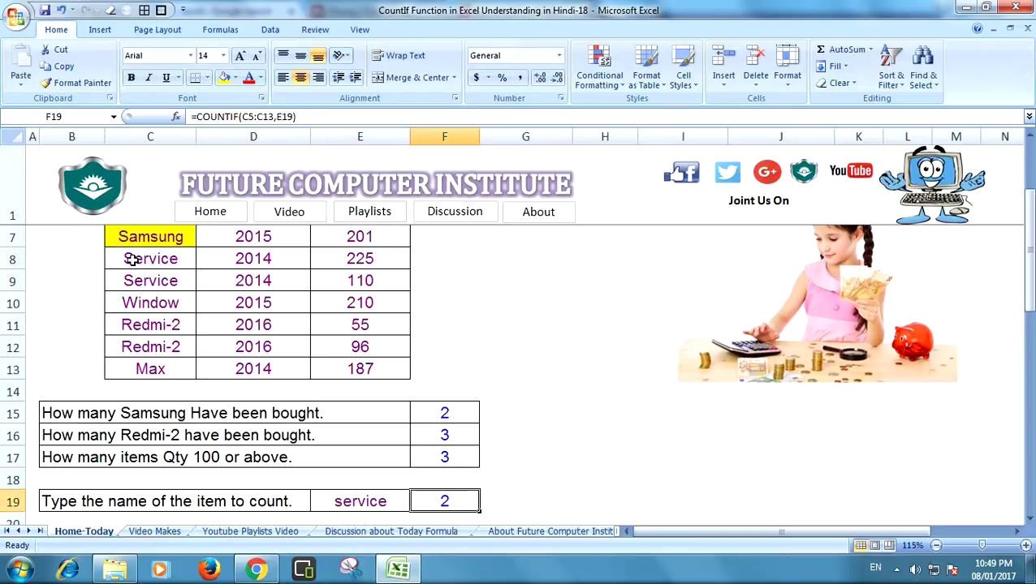
key("Left")
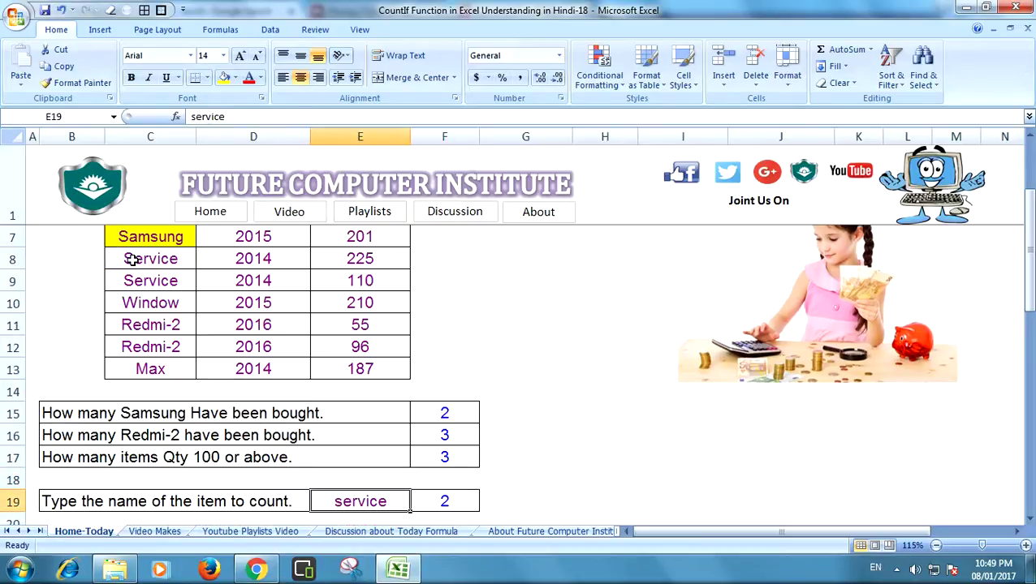
key("Right")
key("Right")
key("Left")
key("F2")
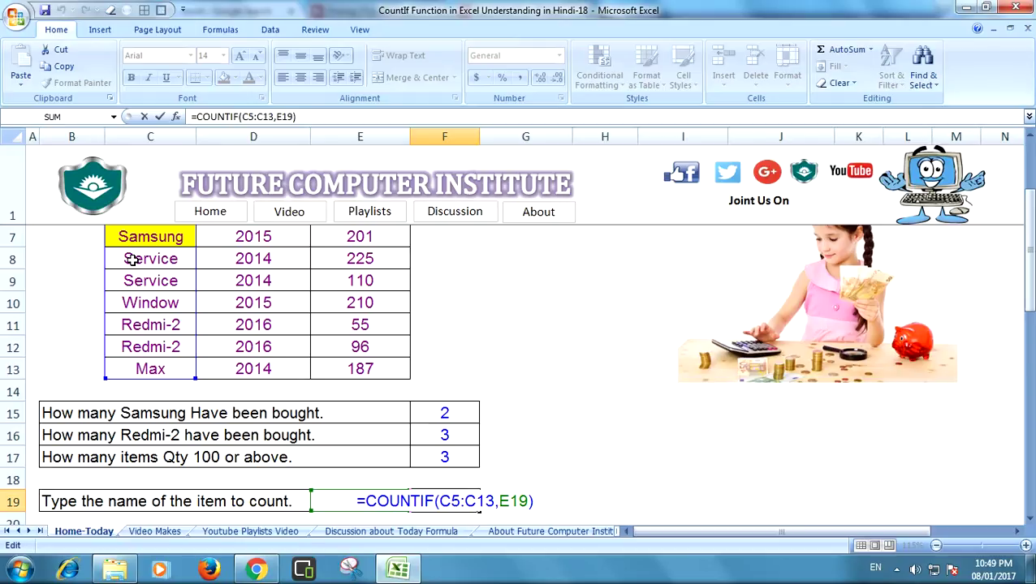
key("Return")
Copy the item name 'service' from cell E19
key("Up")
key("Left")
key("Right")
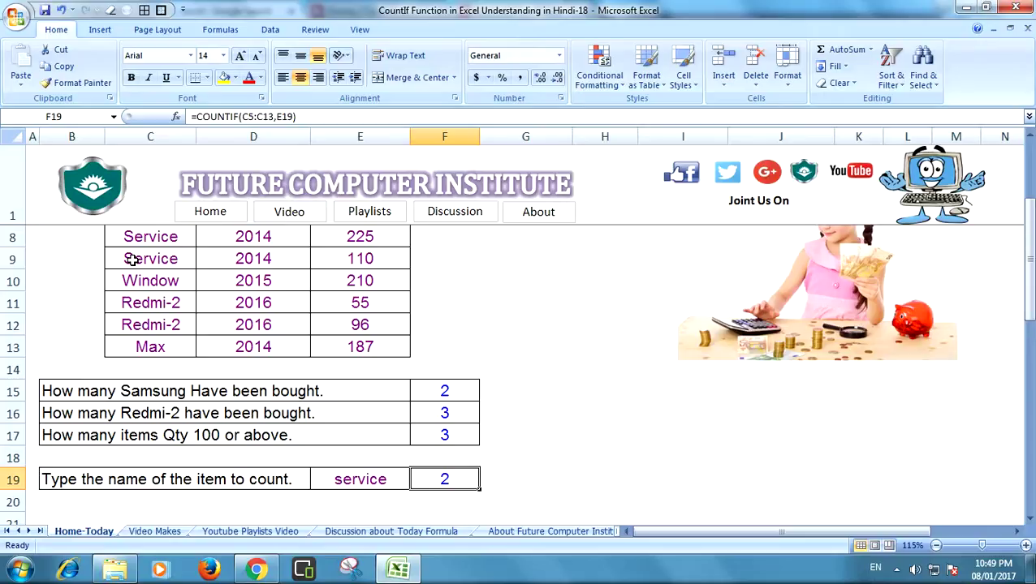
key("Left")
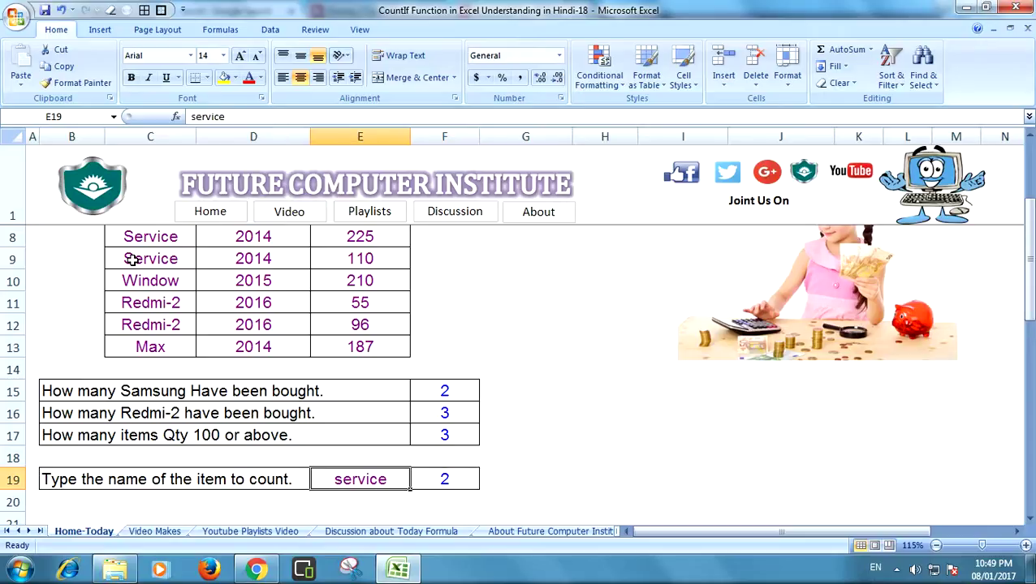
key("ctrl+c")
key("Right")
key("Right")
key("Right")
key("Right")
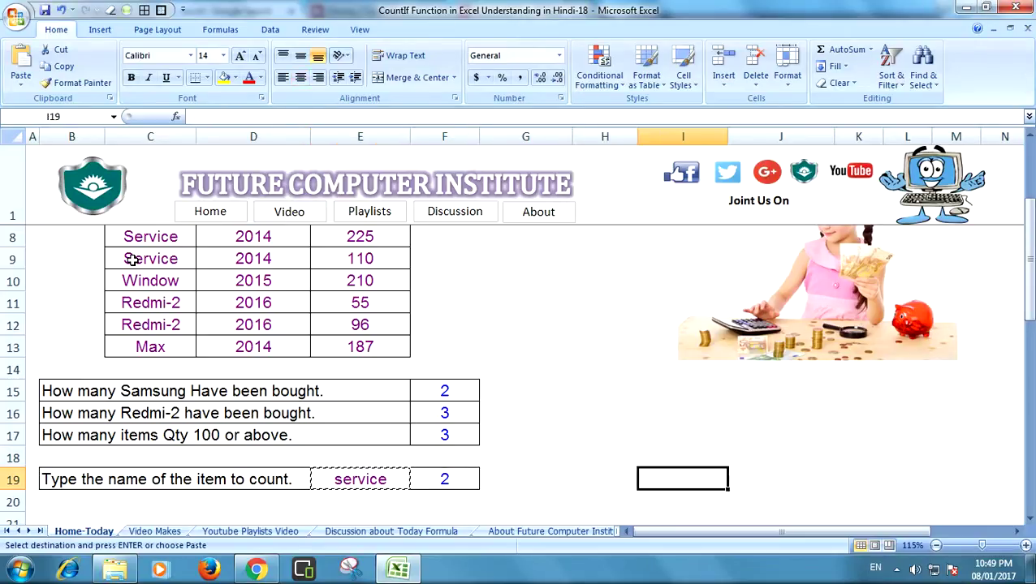
Paste 'service' into I19 and start a COUNTIF in F19 over the range C5:C13
key("Return")
key("Left")
key("Left")
key("Left")
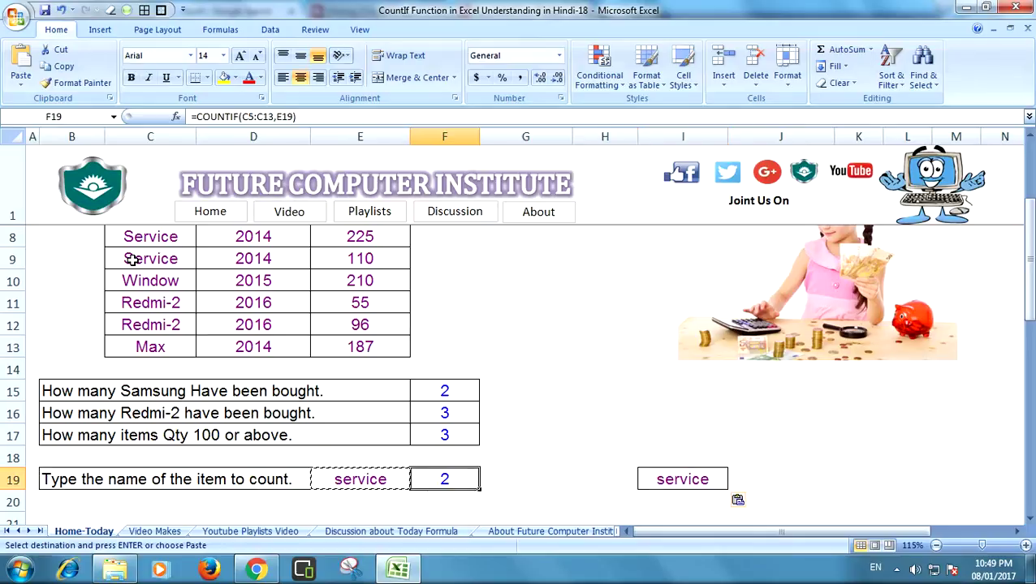
type("=COU")
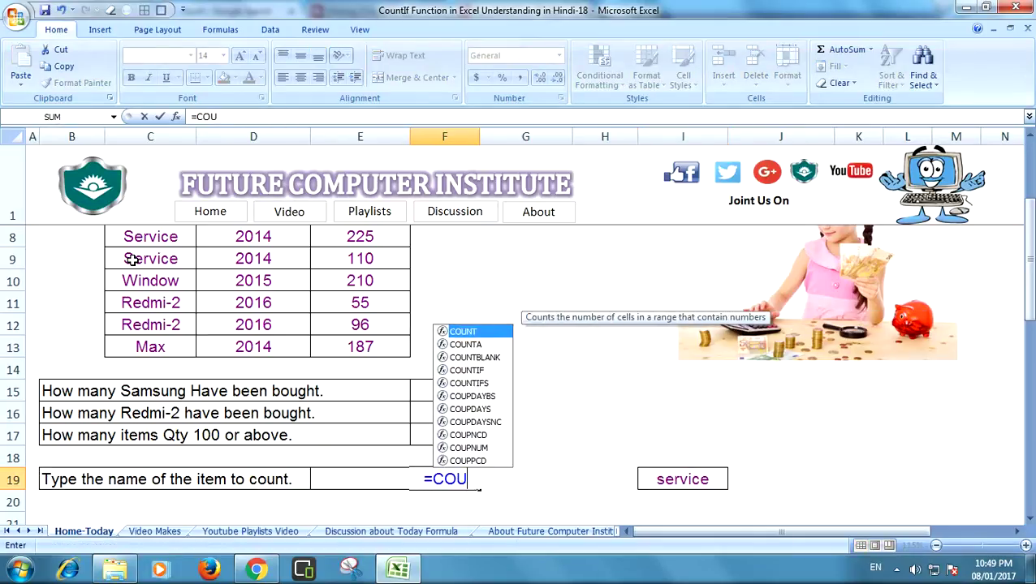
type("N")
key("Down")
key("Down")
key("Tab")
key("Up")
key("Up")
key("Up")
key("Left")
key("Left")
key("Up")
key("Up")
key("Left")
key("Up")
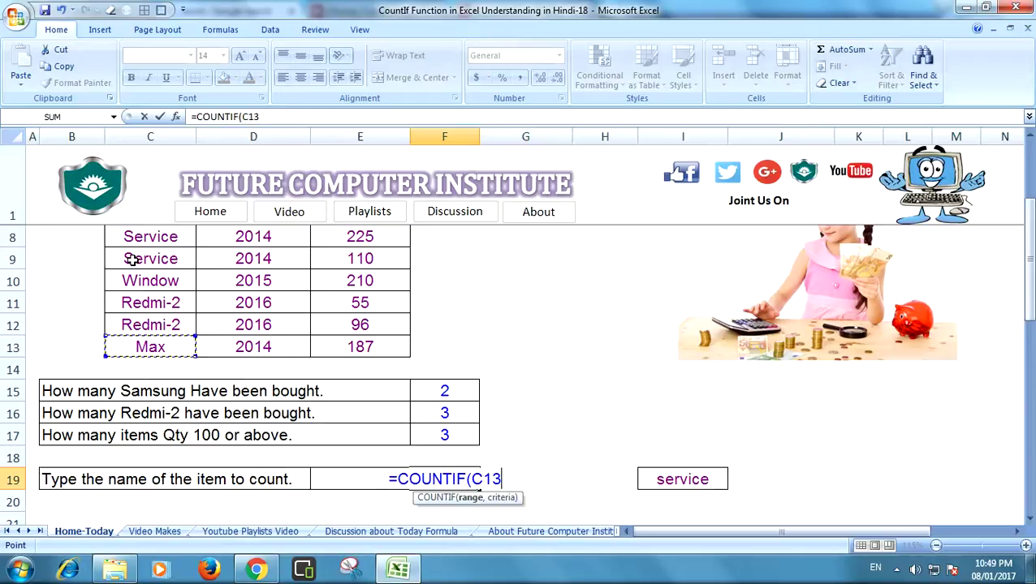
key("shift+Up")
key("shift+Up")
key("shift+Up")
key("shift+Up")
key("shift+Up")
key("shift+Up")
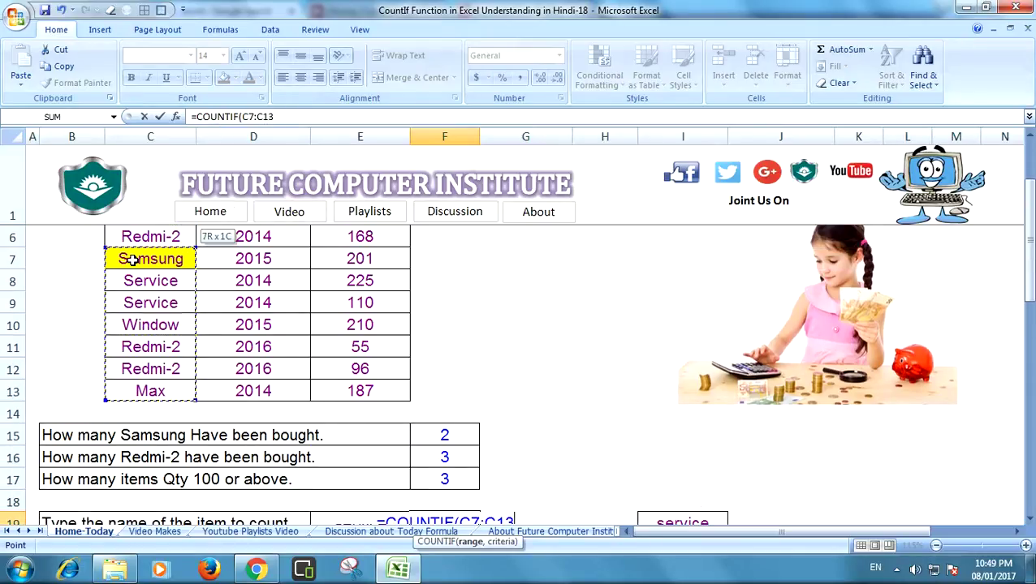
key("shift+Up")
key("shift+Up")
key("shift+Down")
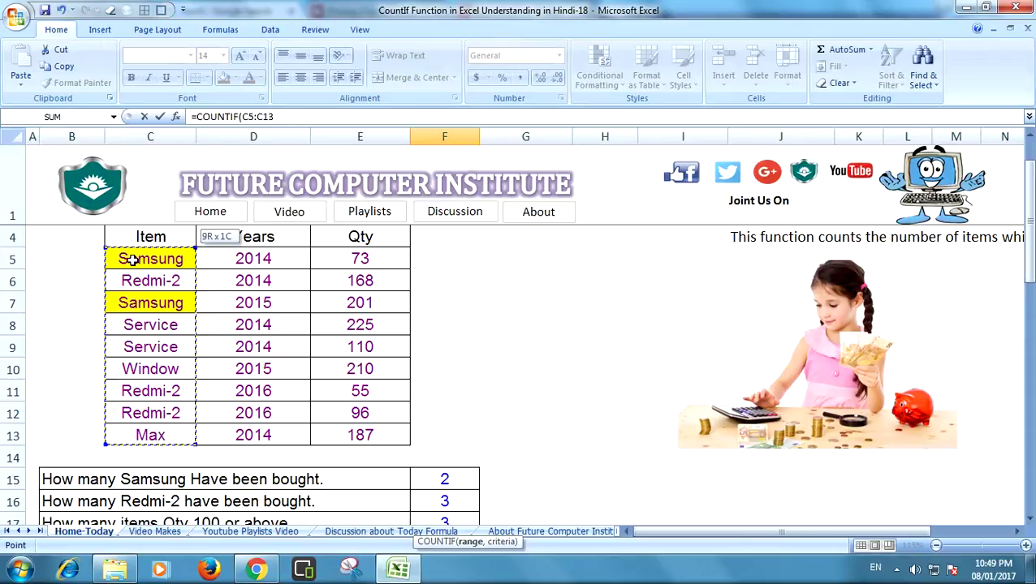
Use I19 as the criteria, completing =COUNTIF(C5:C13,I19) in F19
type(",")
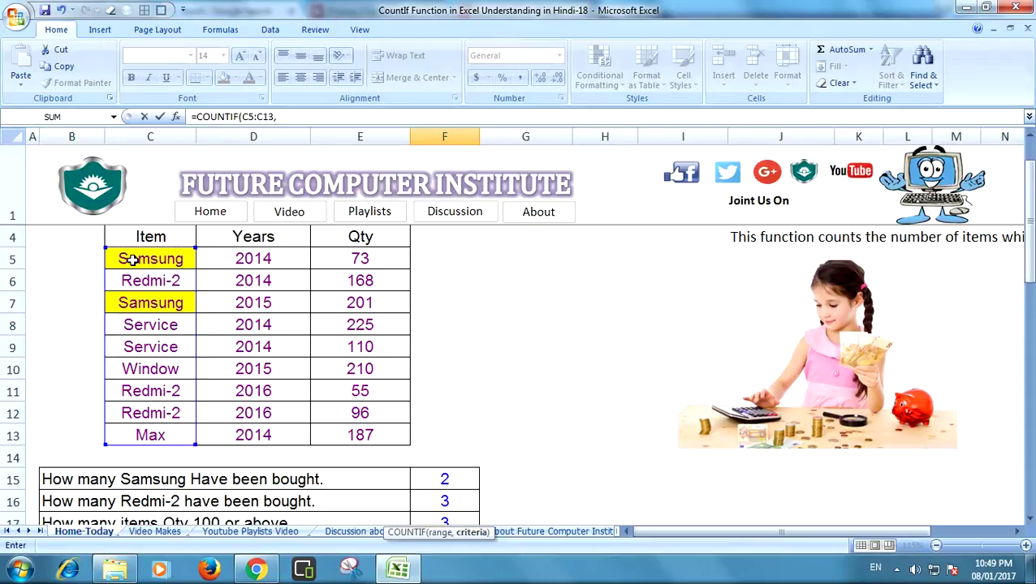
key("Down")
key("Right")
key("Right")
key("Up")
key("Right")
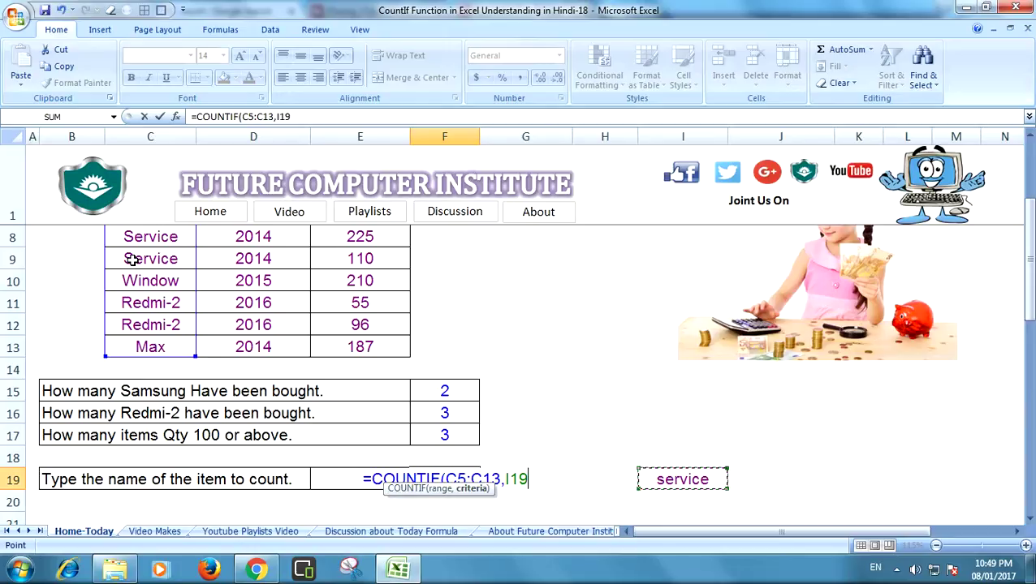
key("Return")
Change the item in I19 to MAX so F19 shows a count of 1
key("Up")
key("Right")
key("Right")
key("Right")
type("MAX")
key("Return")
key("Left")
key("Left")
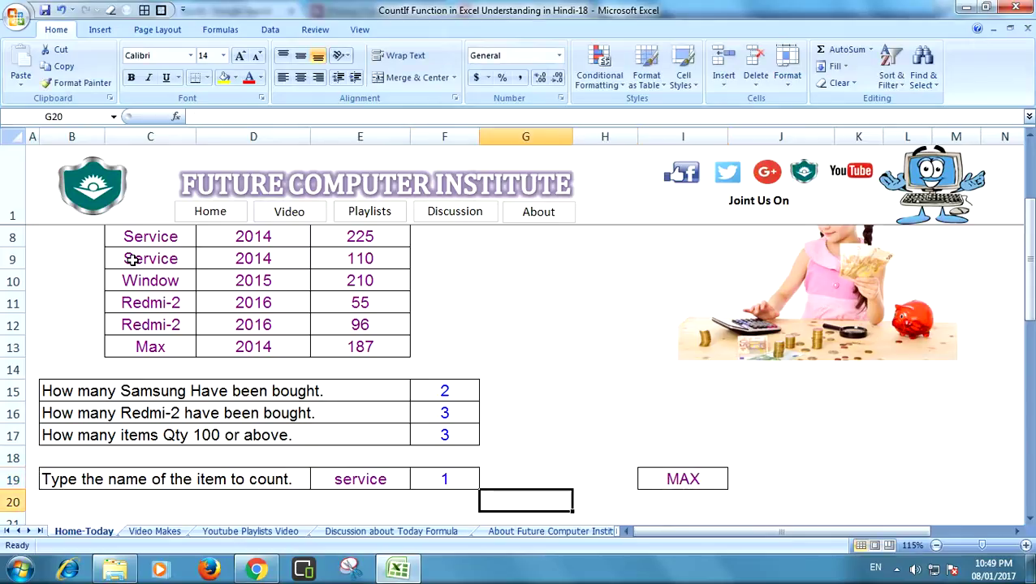
key("Left")
key("Up")
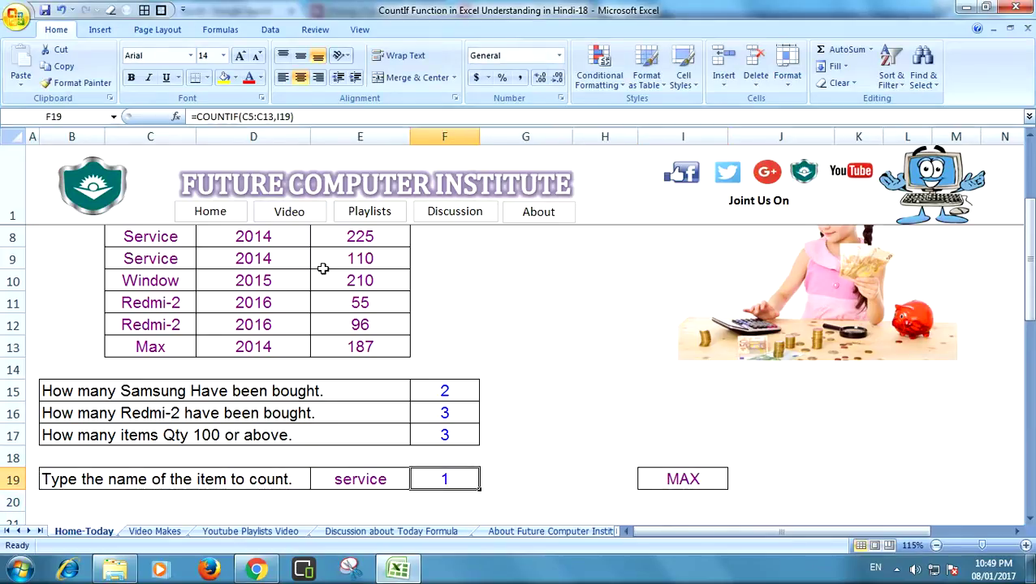
left_click(180, 346)
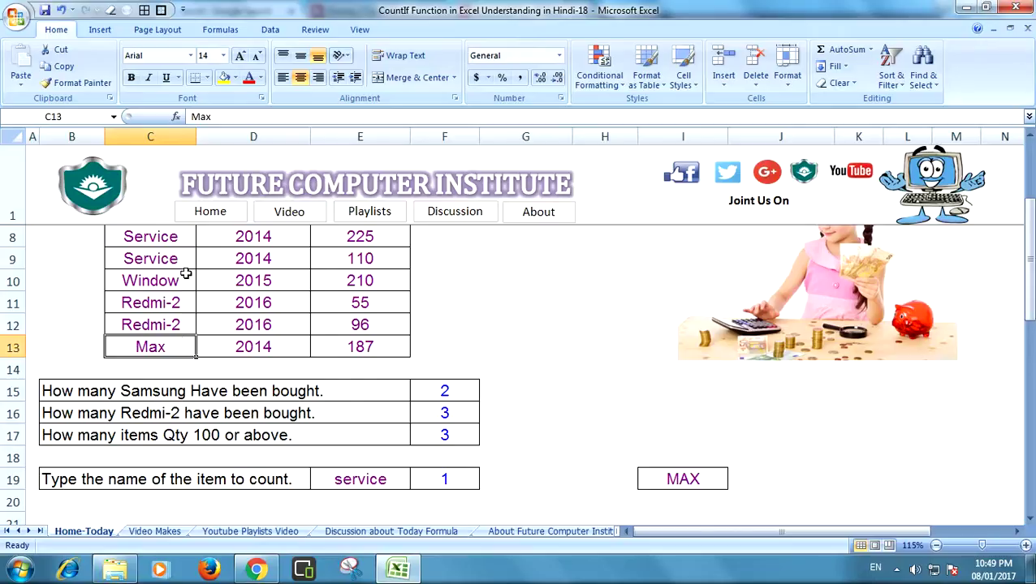
scroll(148, 324, "up", 2)
left_click(147, 333)
left_click(487, 401)
left_click_drag(1029, 195, 1029, 209)
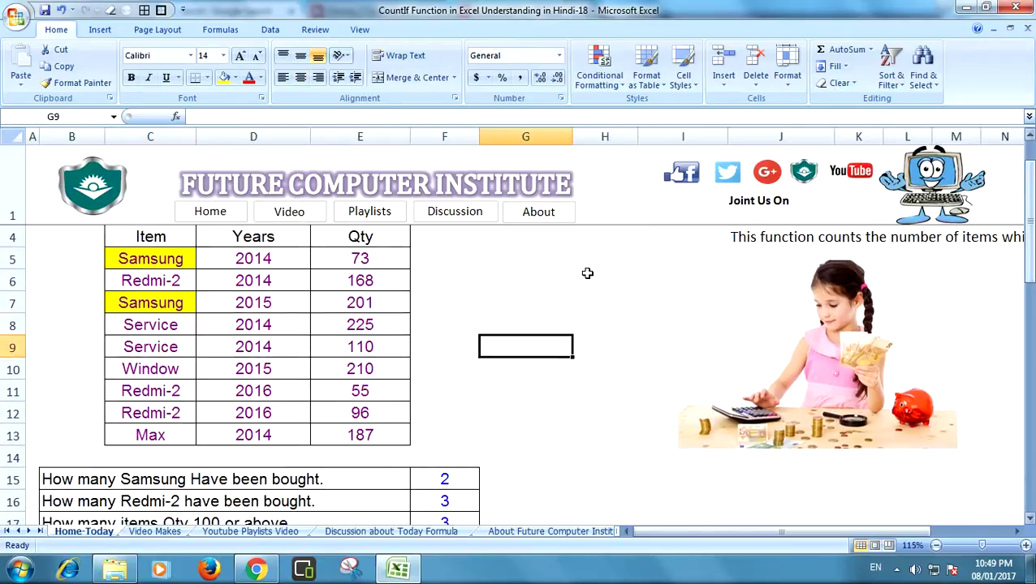
left_click(506, 281)
left_click(508, 351)
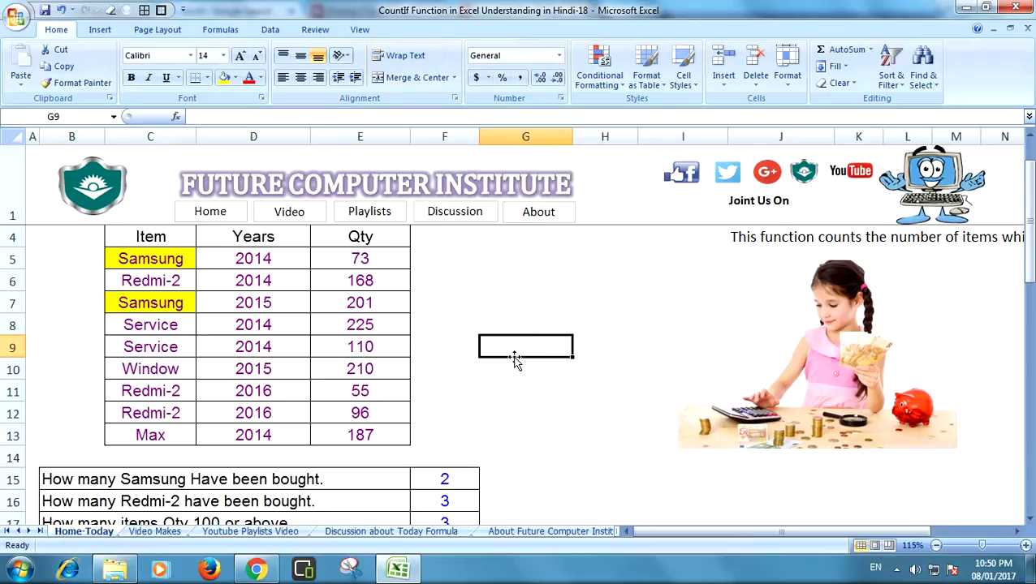
left_click(553, 213)
left_click(379, 212)
left_click(704, 277)
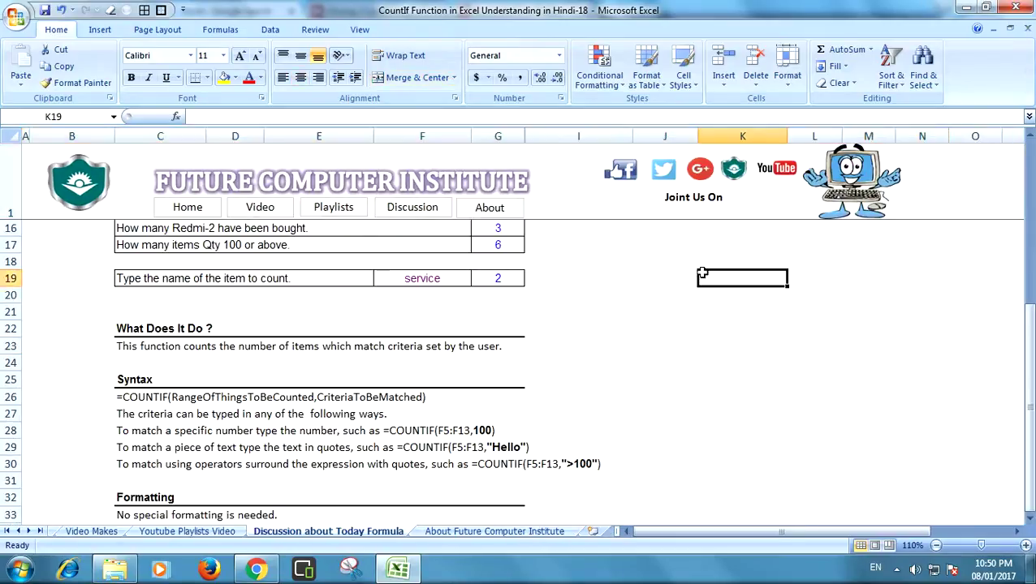
scroll(698, 276, "down", 1)
scroll(699, 276, "down", 1)
left_click_drag(1031, 386, 1031, 236)
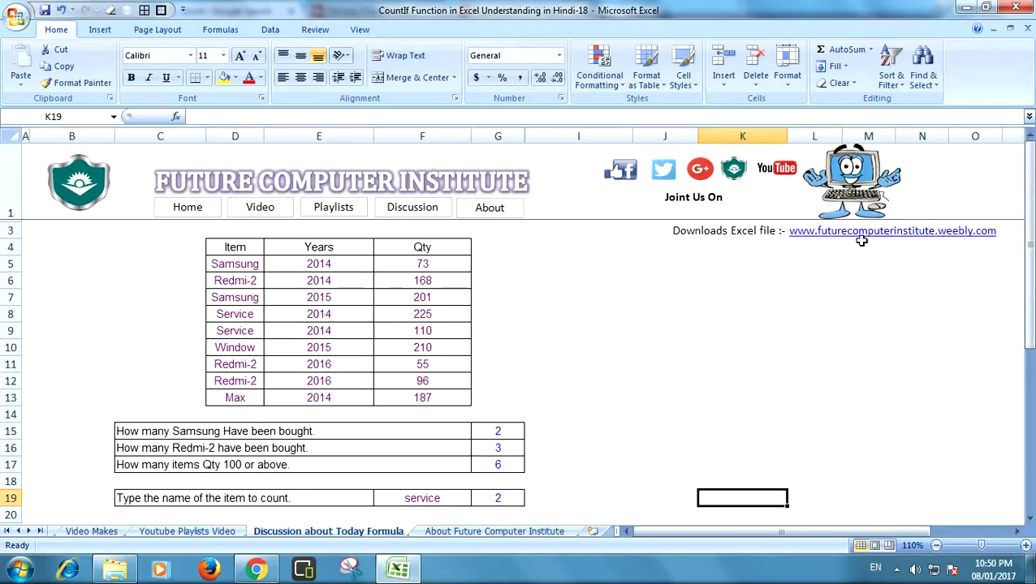
left_click(694, 309)
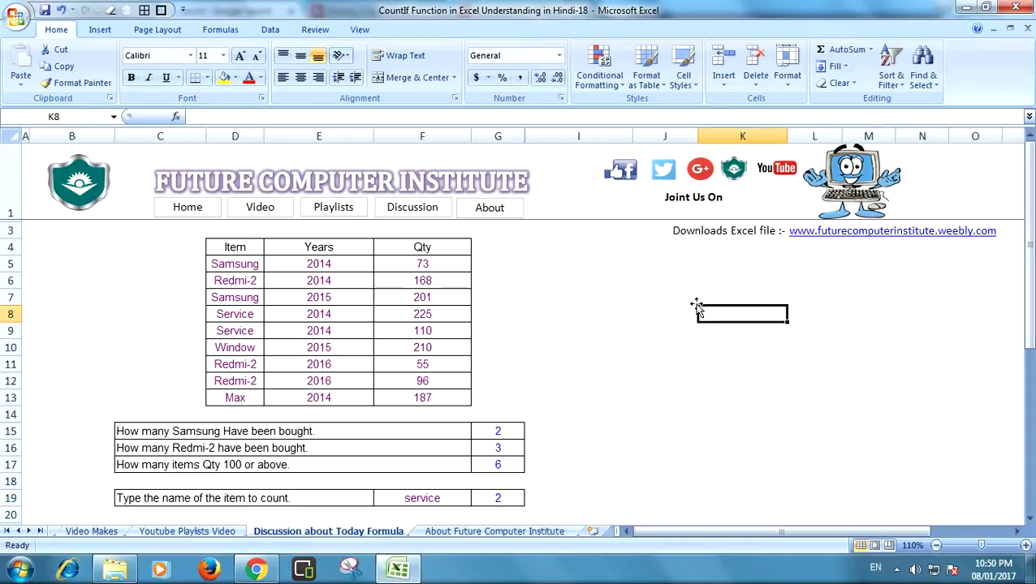
left_click(193, 214)
left_click(562, 313)
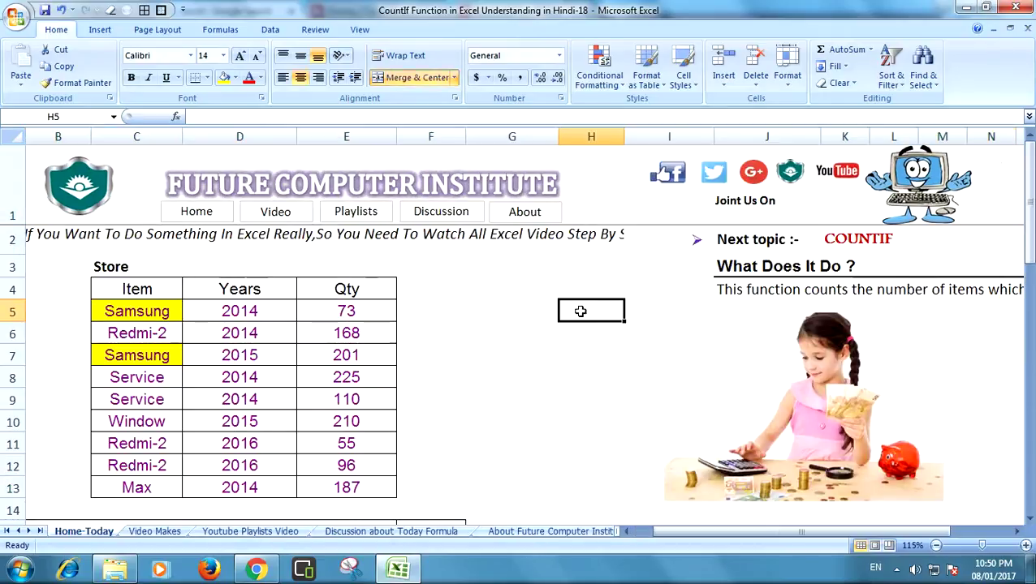
left_click(491, 328)
left_click(563, 284)
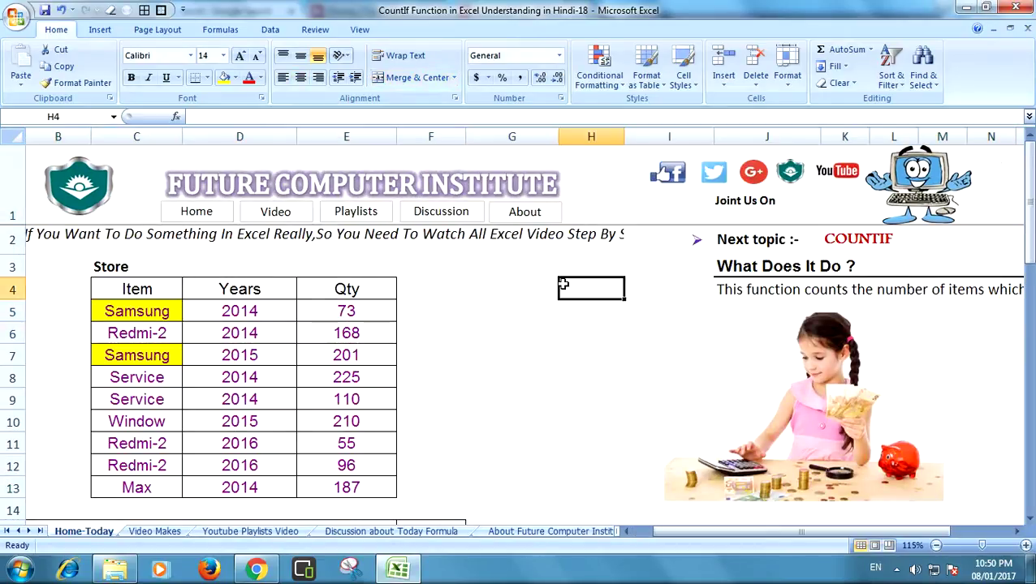